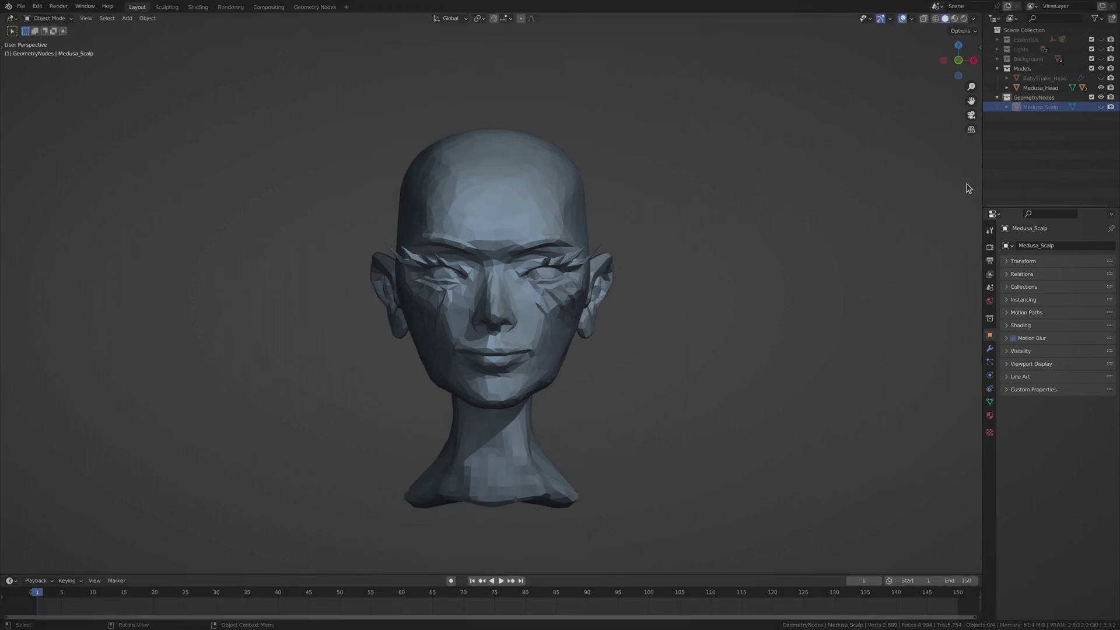
Unhide the Medusa_Scalp mesh and move it back onto the head.
click(1100, 107)
key(g)
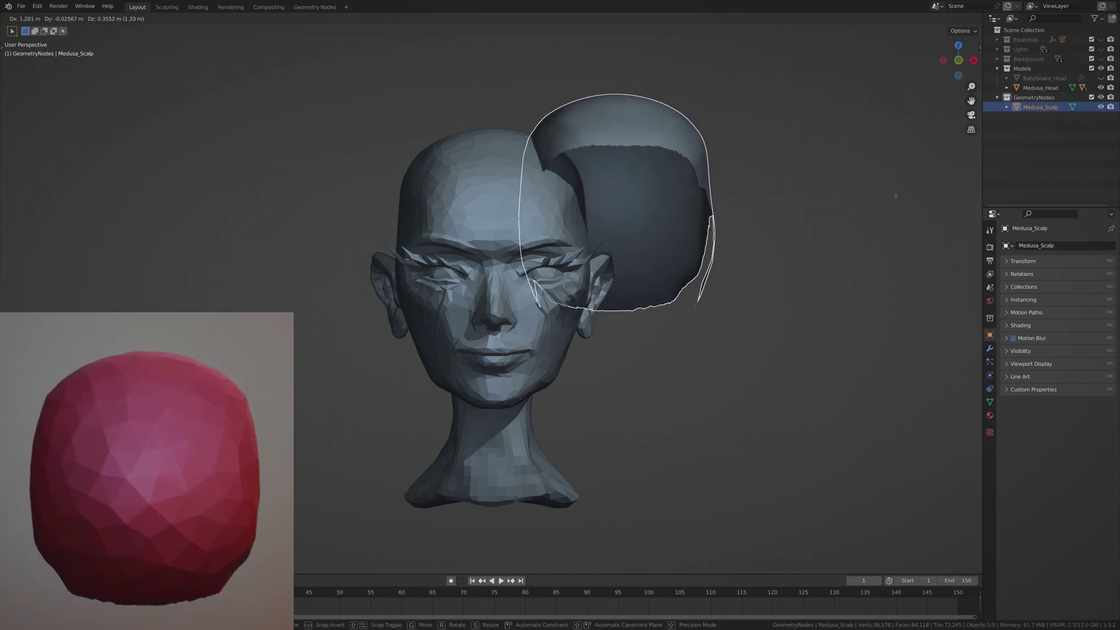
click(663, 265)
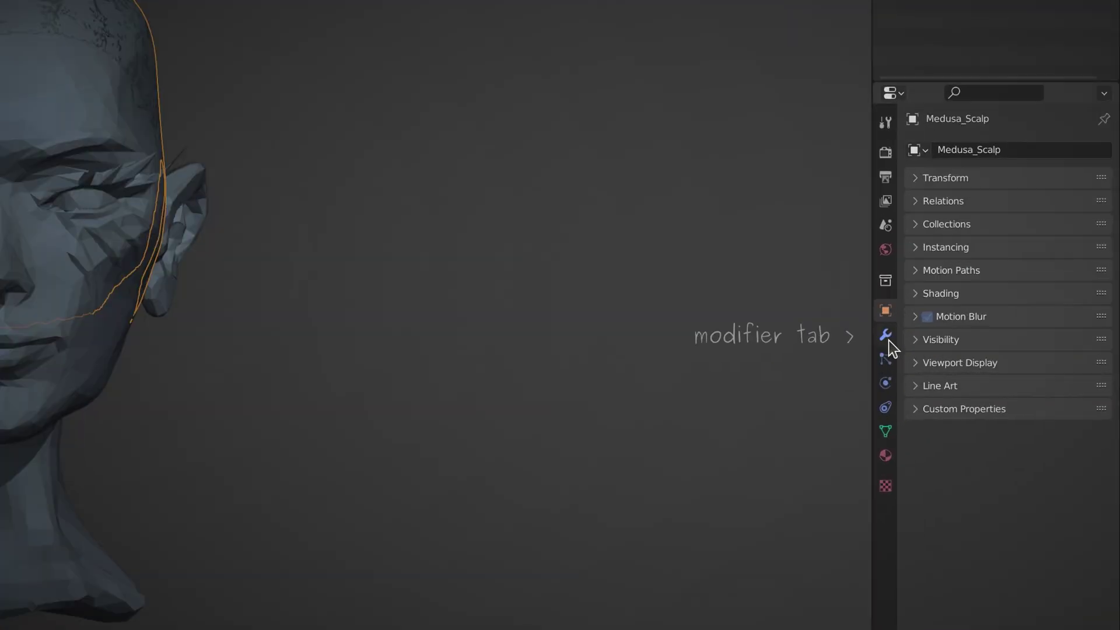
Give Medusa_Scalp a Geometry Nodes modifier with a new node group named Medusa.
click(991, 350)
click(1083, 150)
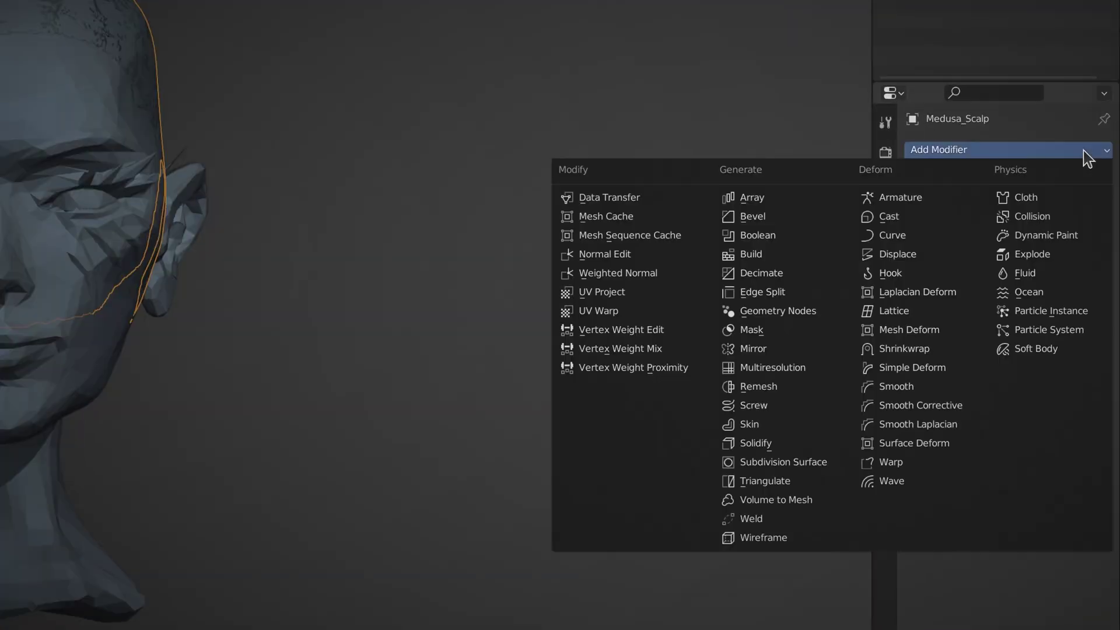
click(835, 309)
click(1050, 206)
click(1028, 203)
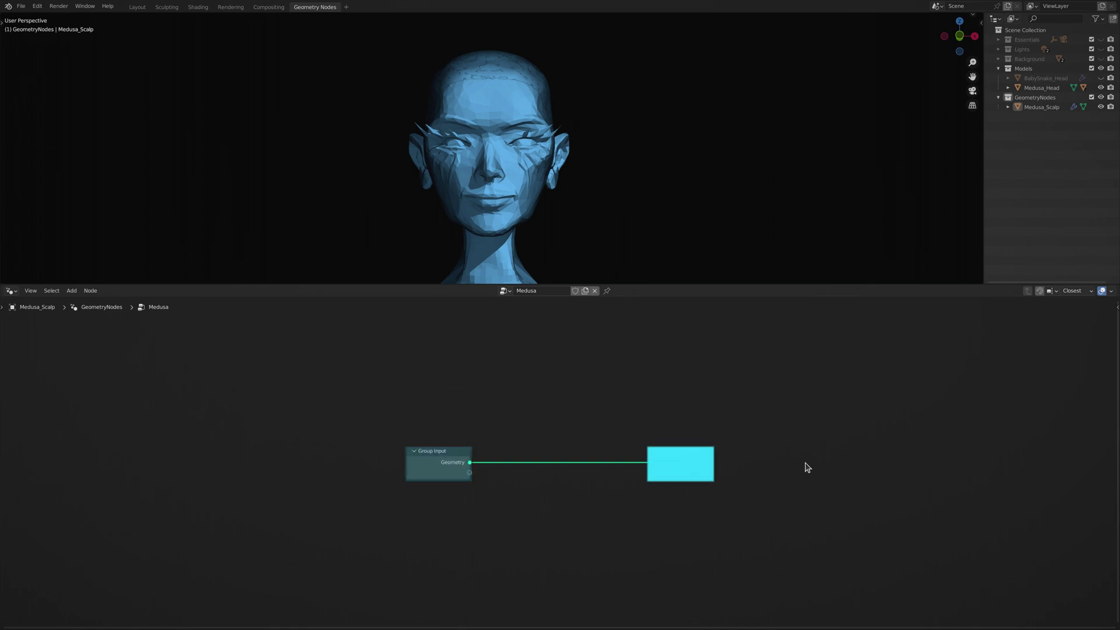
Add a Distribute Points on Faces node at the lower left of the tree.
click(70, 302)
text(distribute)
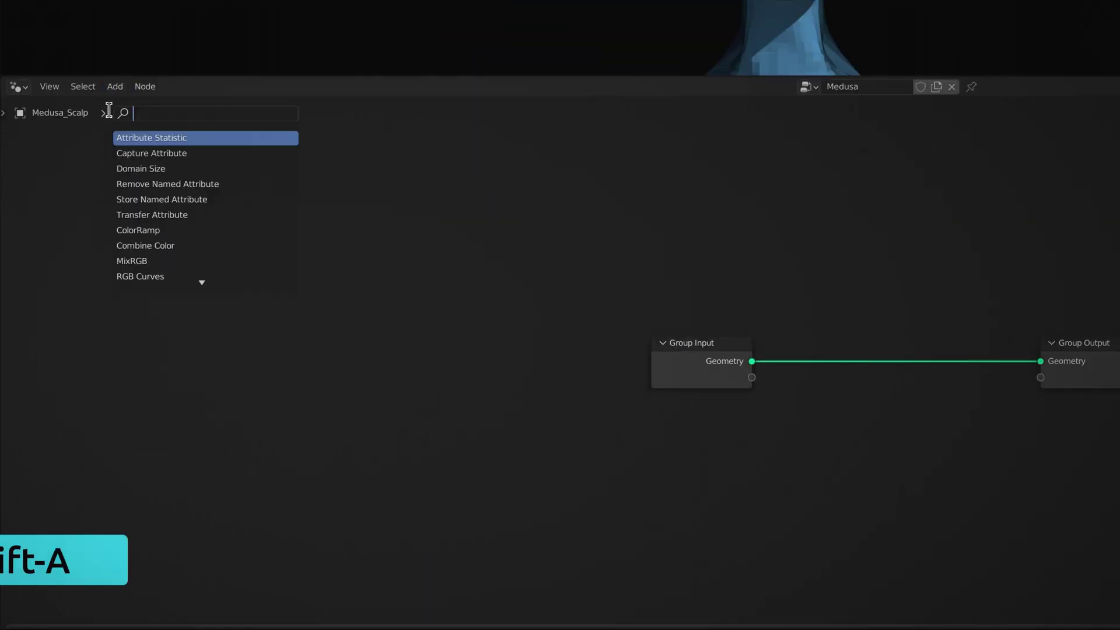
key(Return)
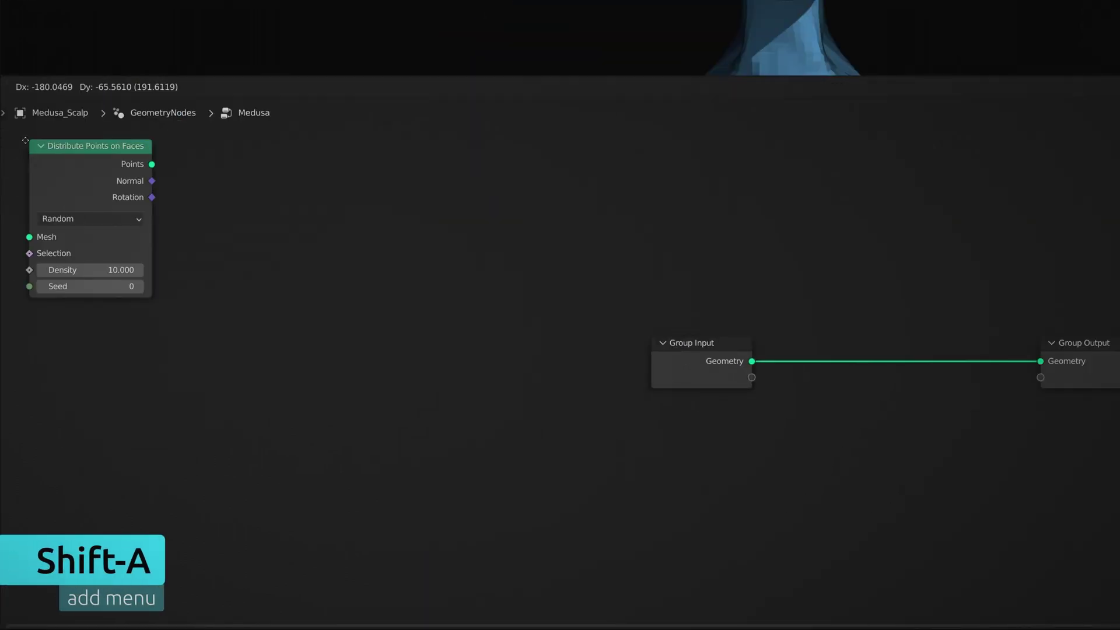
click(30, 402)
Add a Quadratic Bezier node and an Instance on Points node.
click(112, 88)
click(111, 102)
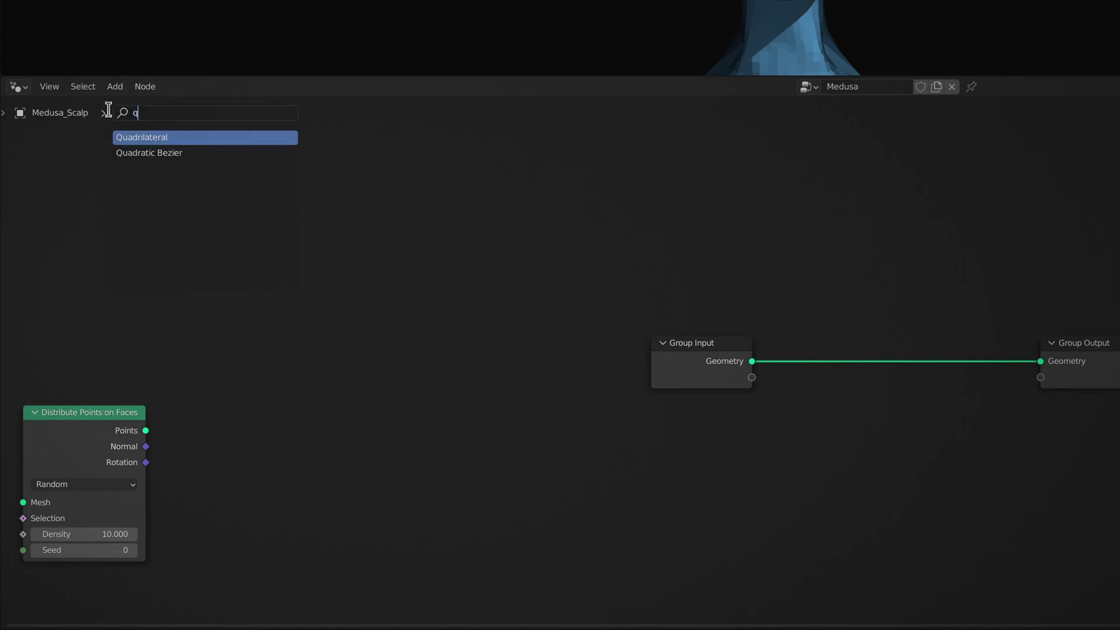
text(quadratic bezier)
key(Return)
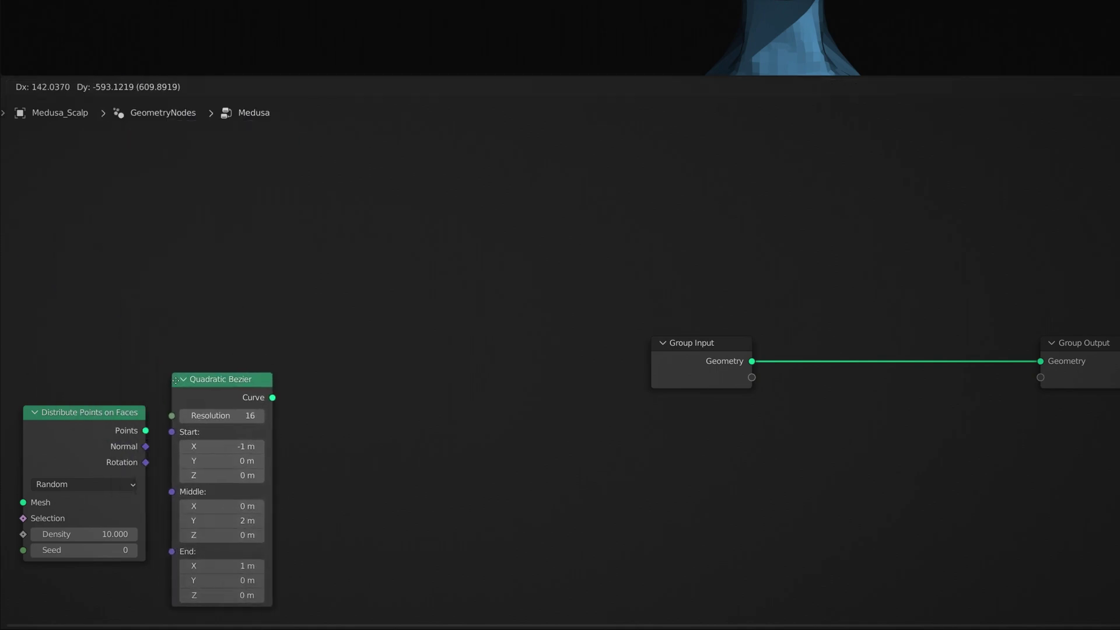
click(112, 87)
click(108, 103)
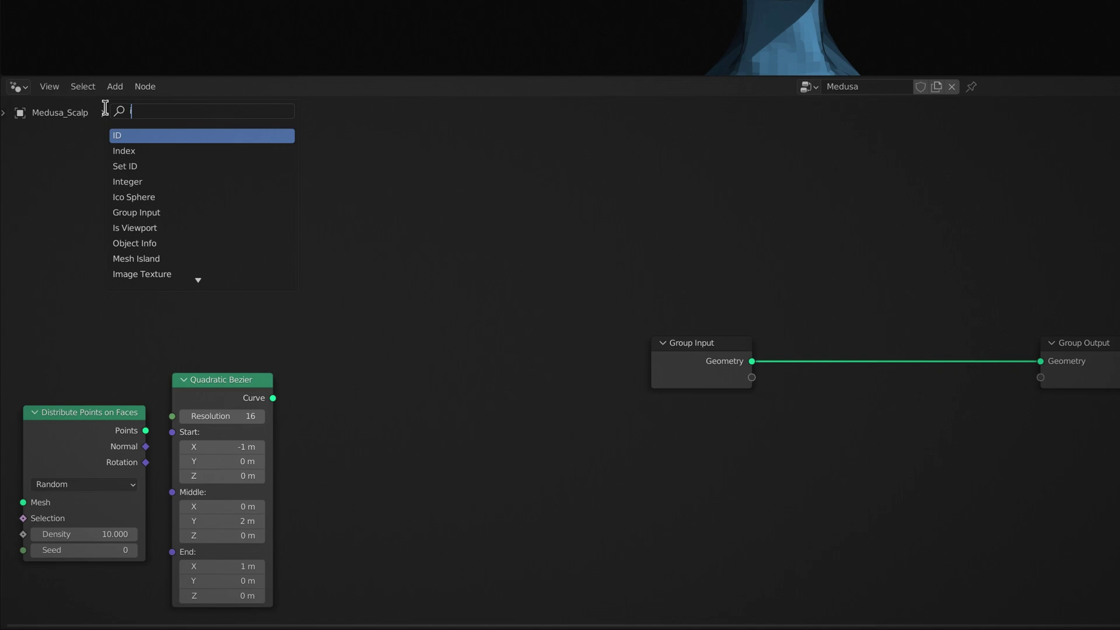
text(instance on points)
key(Return)
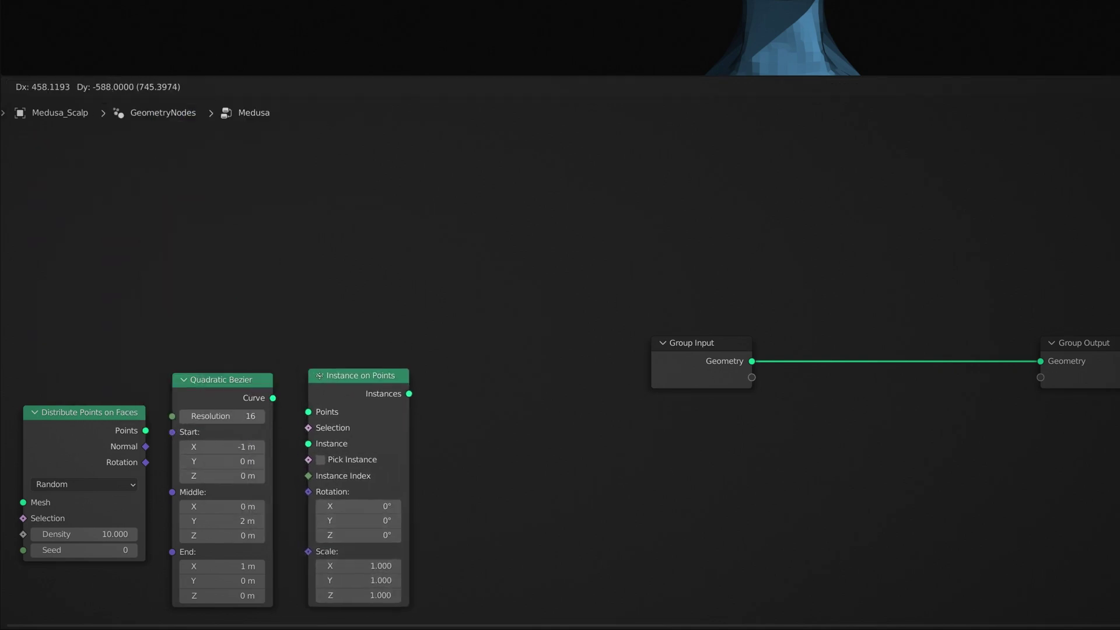
Place Instance on Points and switch distribution to Poisson Disk with 0.2 m Distance Min.
click(287, 390)
click(133, 485)
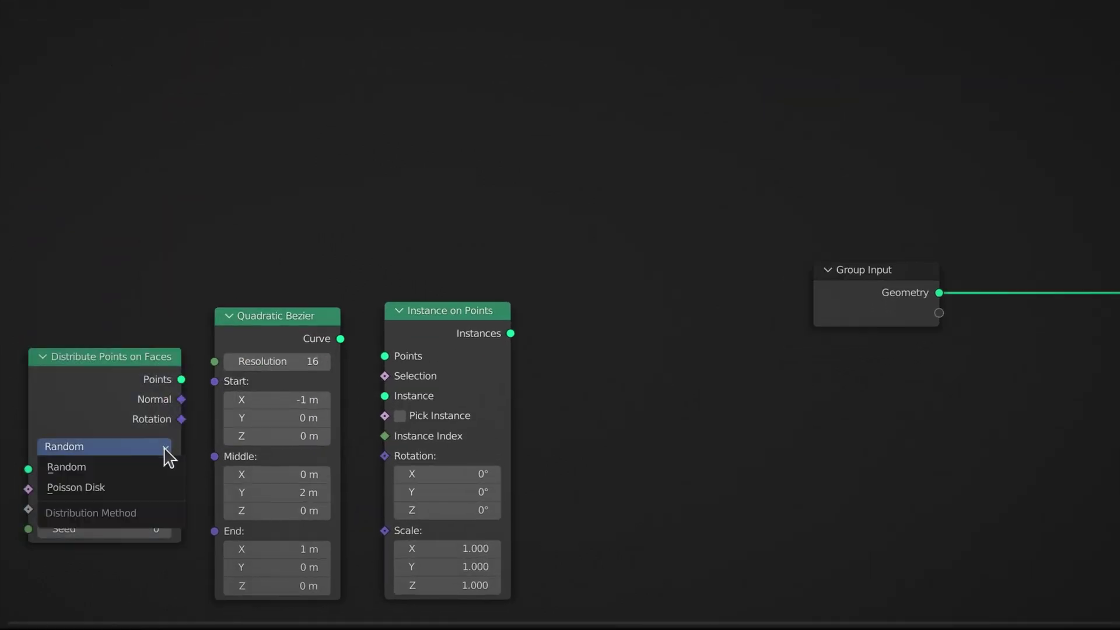
click(166, 488)
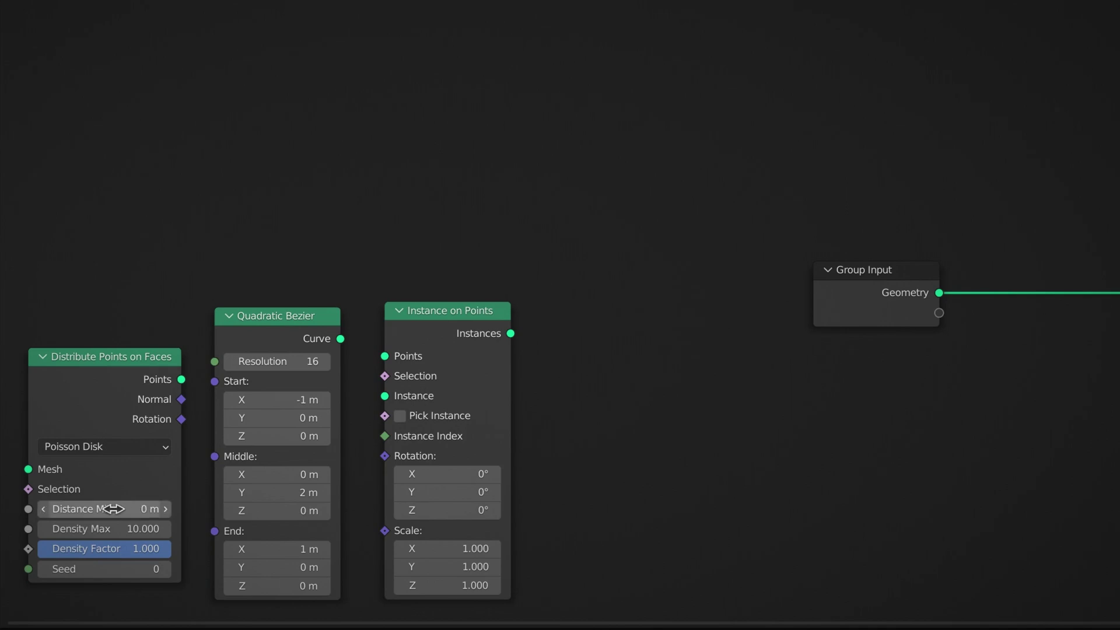
text(.2)
key(Tab)
Set Density Max to 20 and make the 64-resolution Bezier rise along Z to 5 m.
text(2)
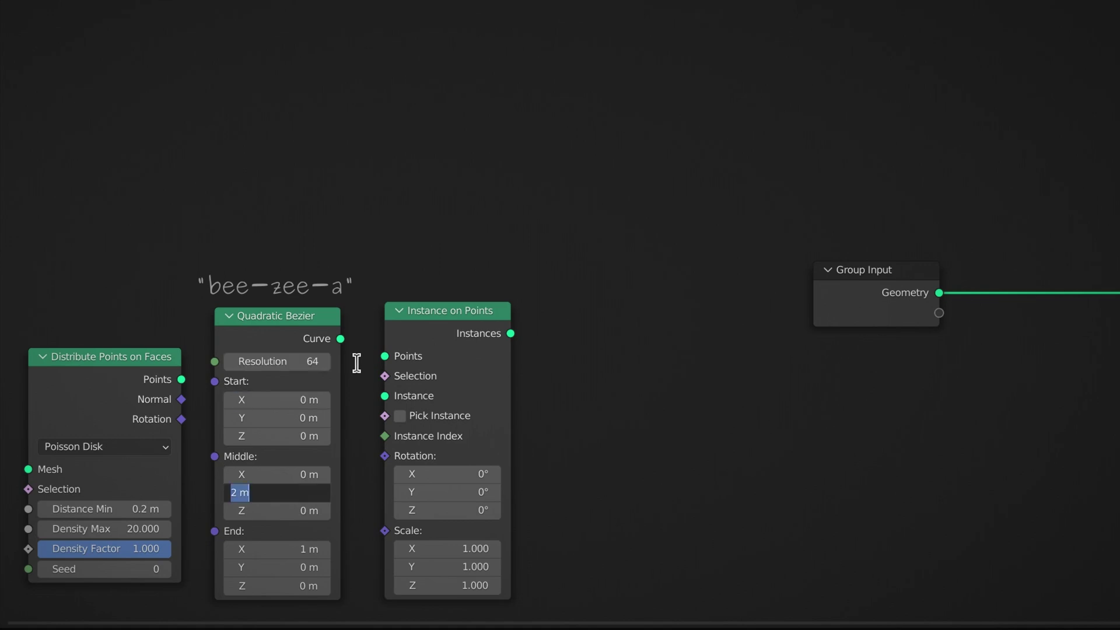
text(0)
key(Tab)
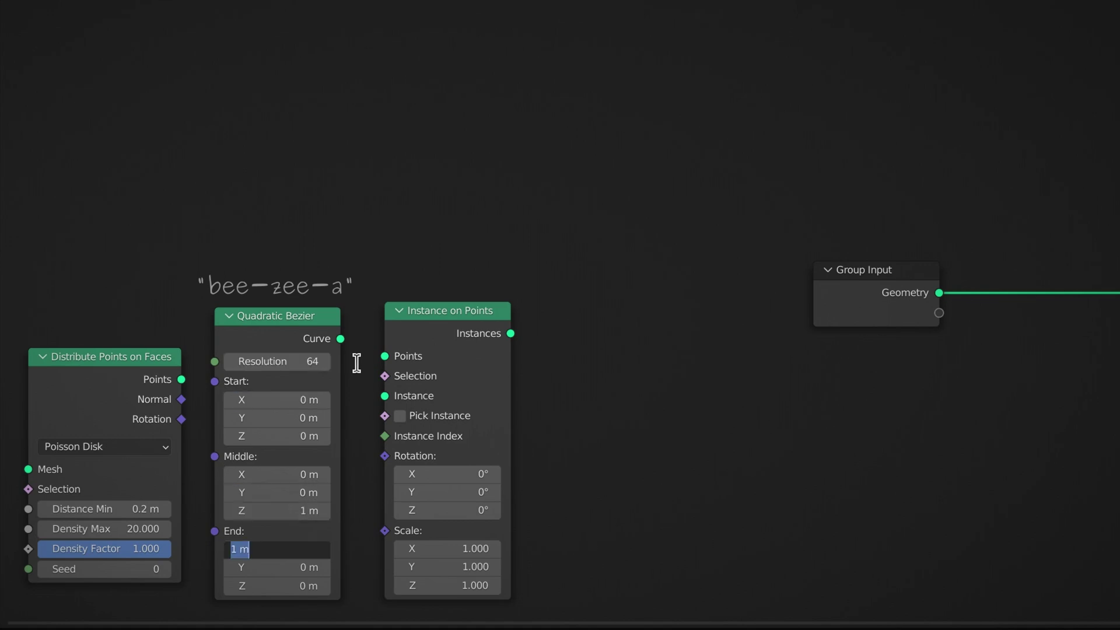
text(0)
key(Tab)
key(Tab)
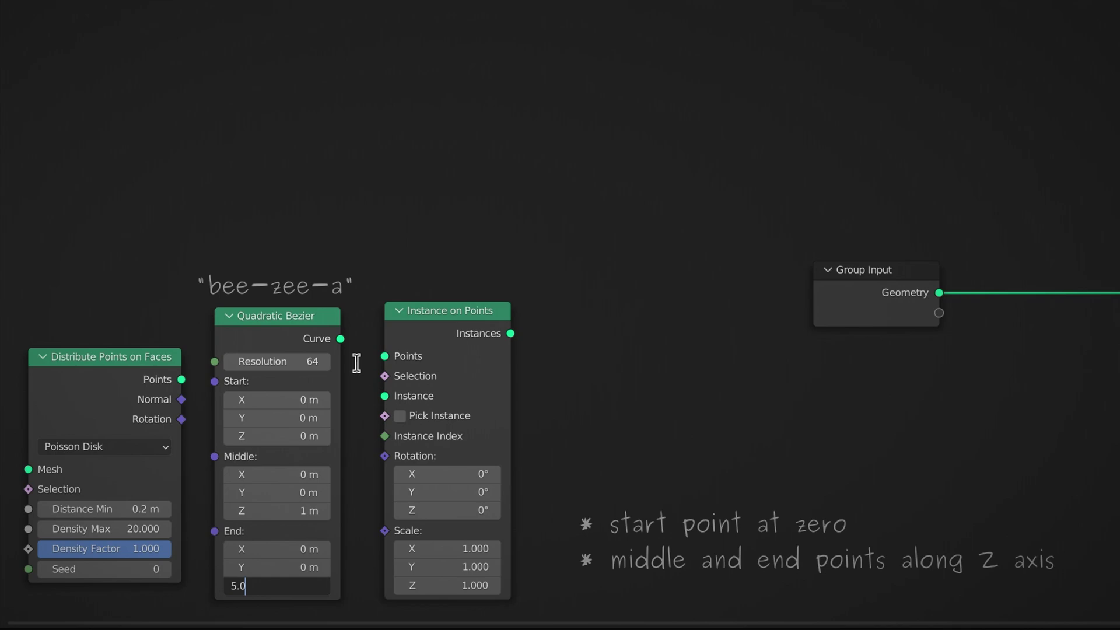
key(Return)
Wire the scalp geometry into Distribute Points, points into Instance on Points, instances to Group Output.
drag(913, 284, 134, 55)
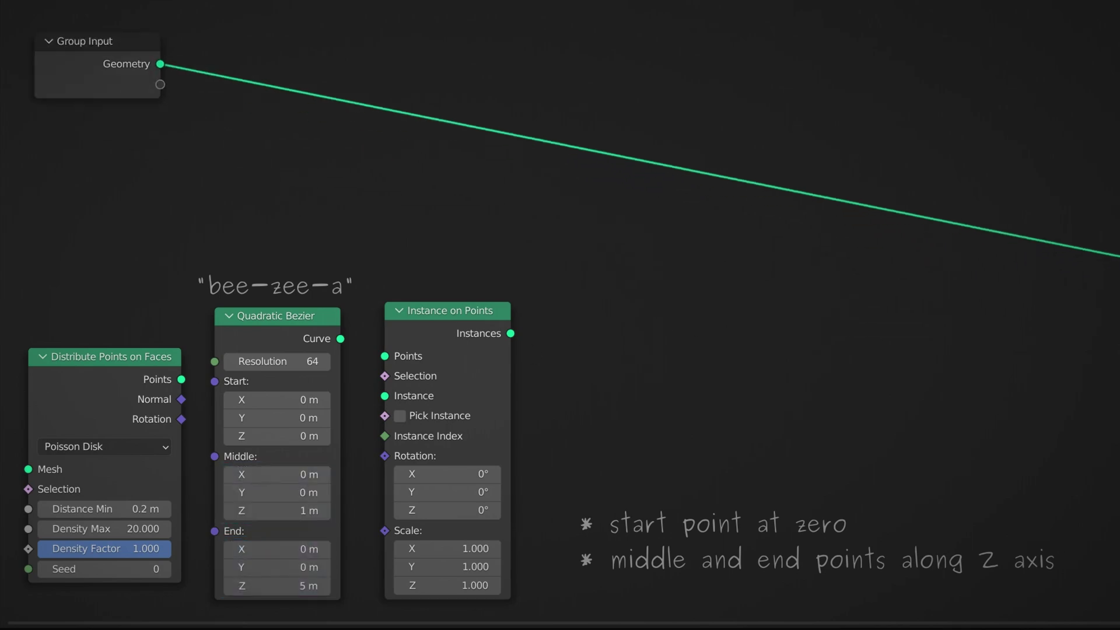
drag(105, 356, 278, 43)
drag(161, 63, 200, 155)
drag(449, 310, 593, 37)
drag(350, 68, 537, 90)
drag(656, 68, 858, 68)
Feed point Rotation and the Bezier curve into Instance on Points, framing all strands.
drag(275, 318, 407, 138)
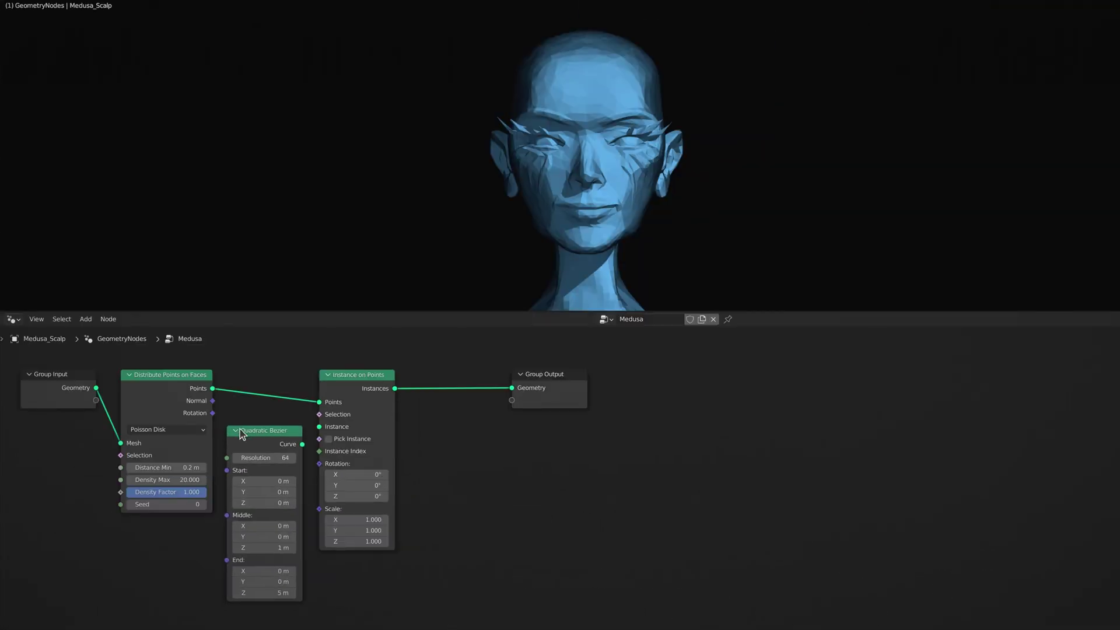
drag(237, 430, 319, 427)
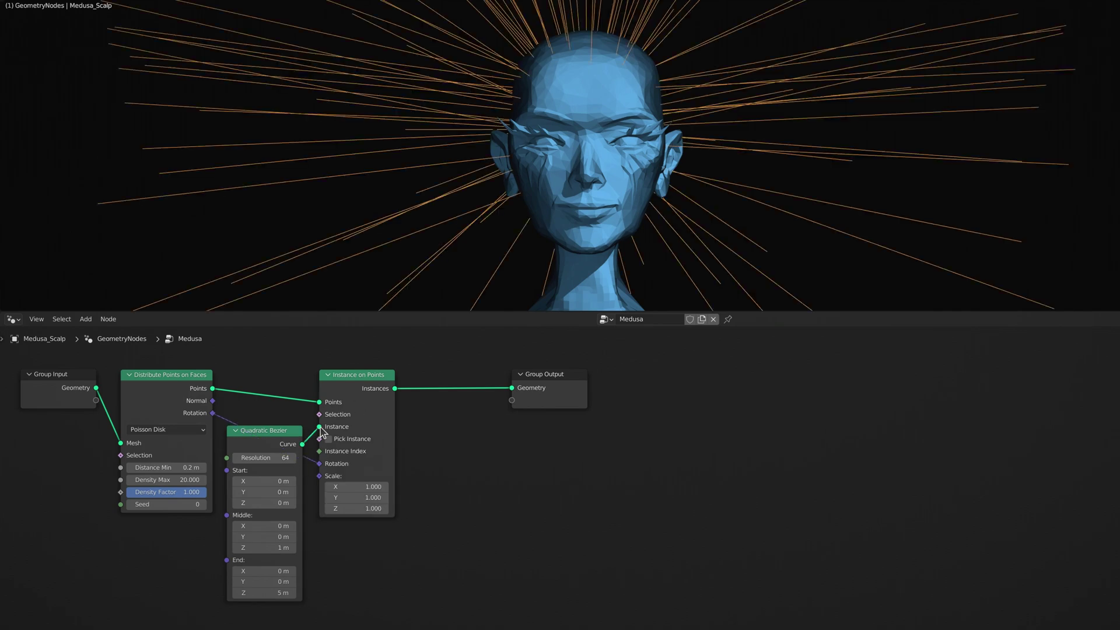
scroll(734, 210, down, 3)
shift+middle_drag(725, 245, 723, 307)
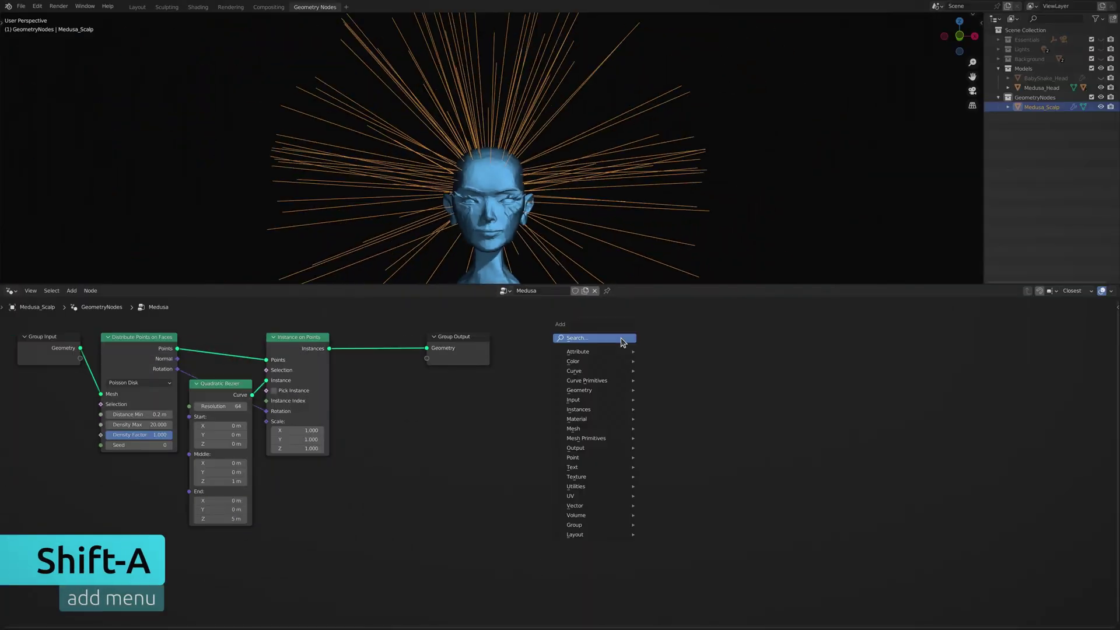
Add a Curve Circle profile node and a Curve to Mesh node beside it.
text(curve circle)
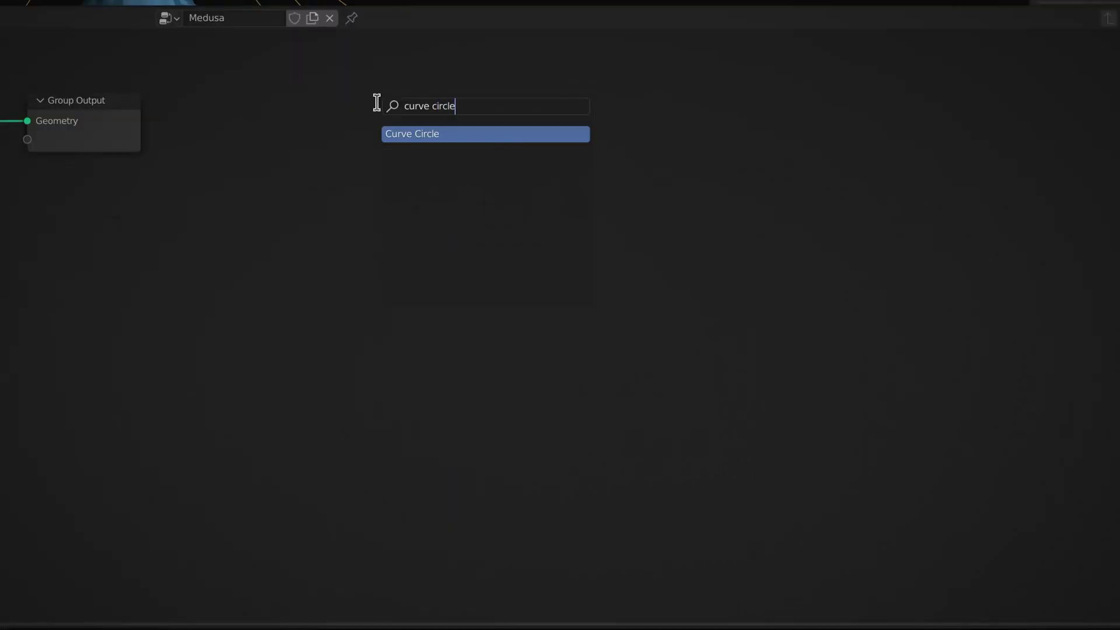
key(Return)
click(373, 478)
key(shift+a)
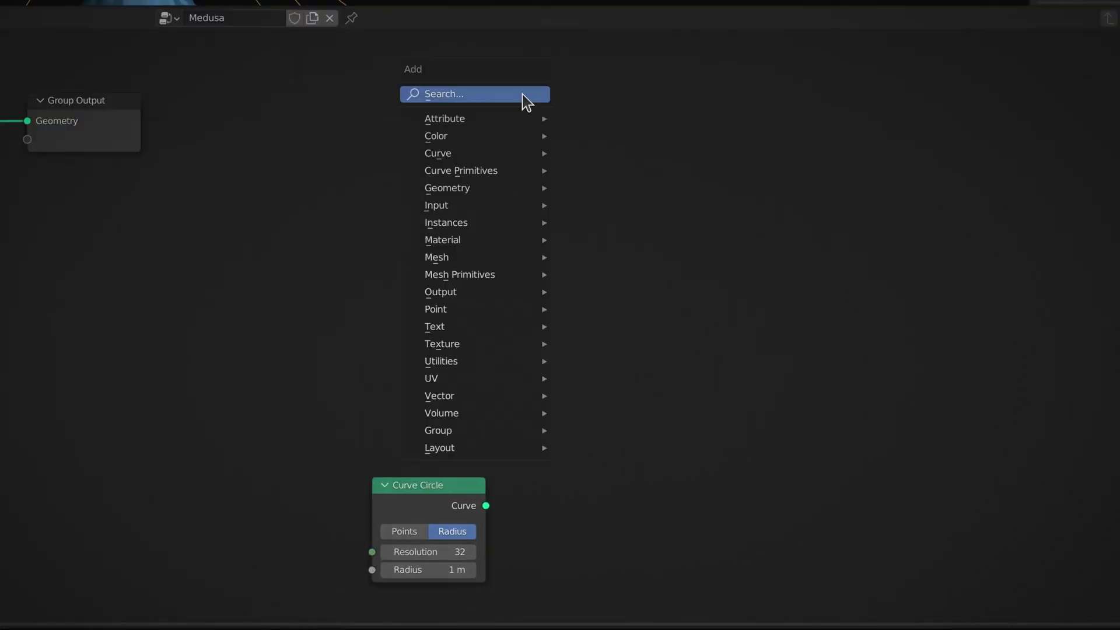
click(522, 93)
text(curve to mesh)
key(Return)
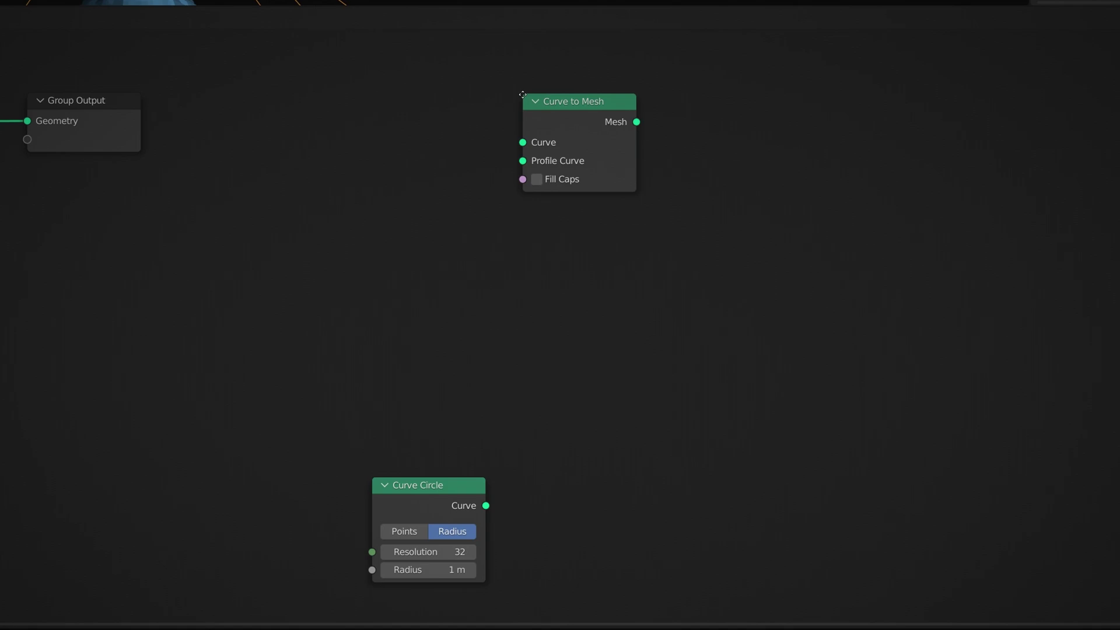
click(523, 481)
Add a Set Material node assigned the Snakes material.
key(shift+a)
click(692, 97)
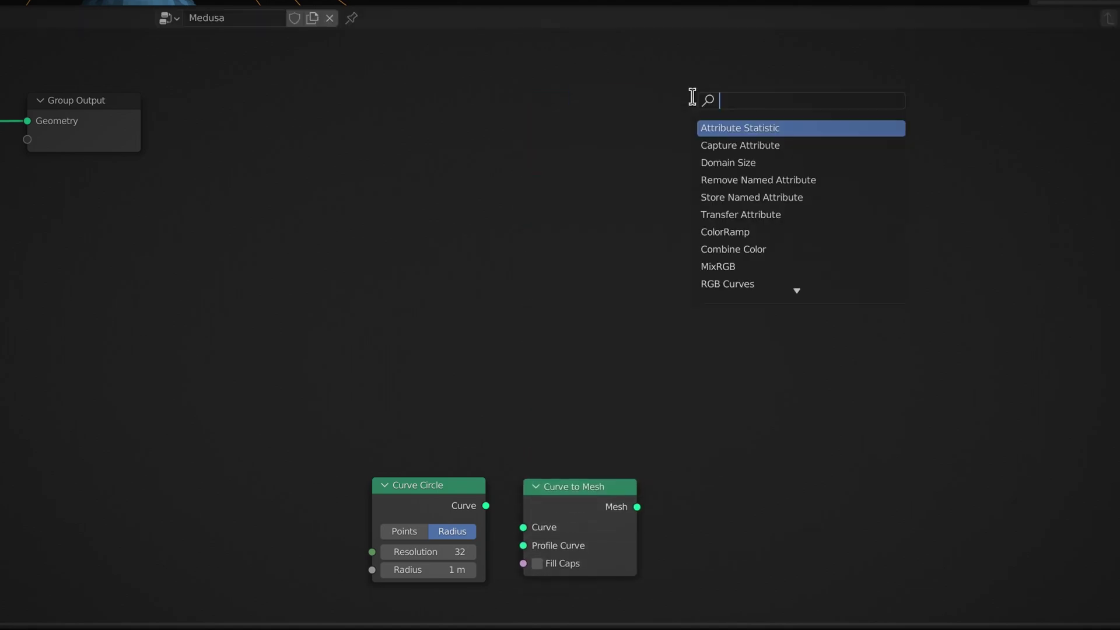
text(set material)
key(Return)
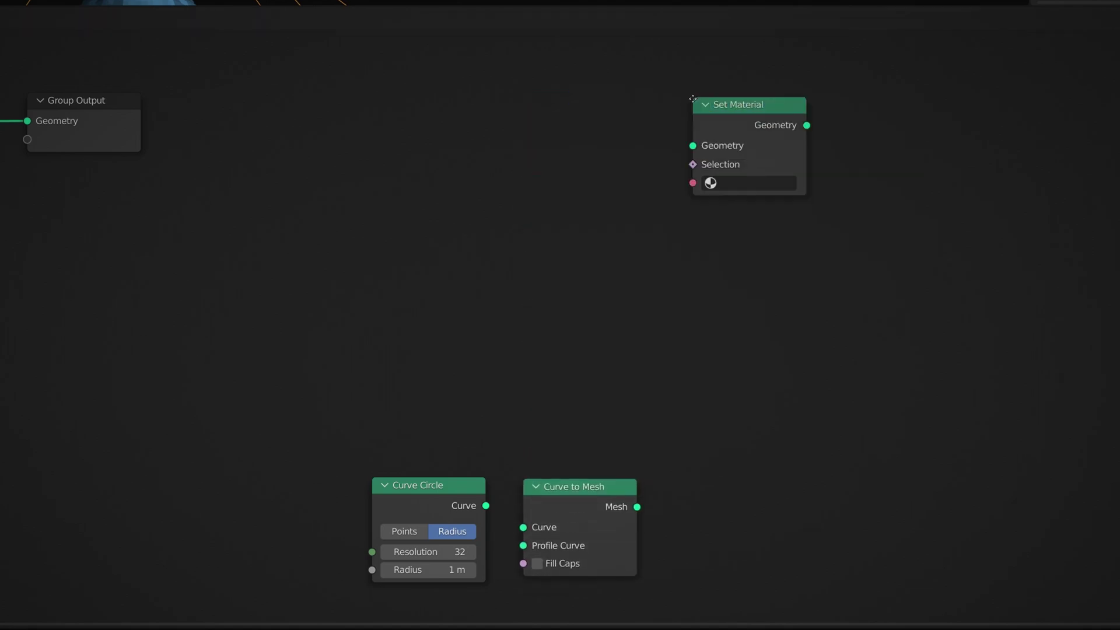
click(682, 478)
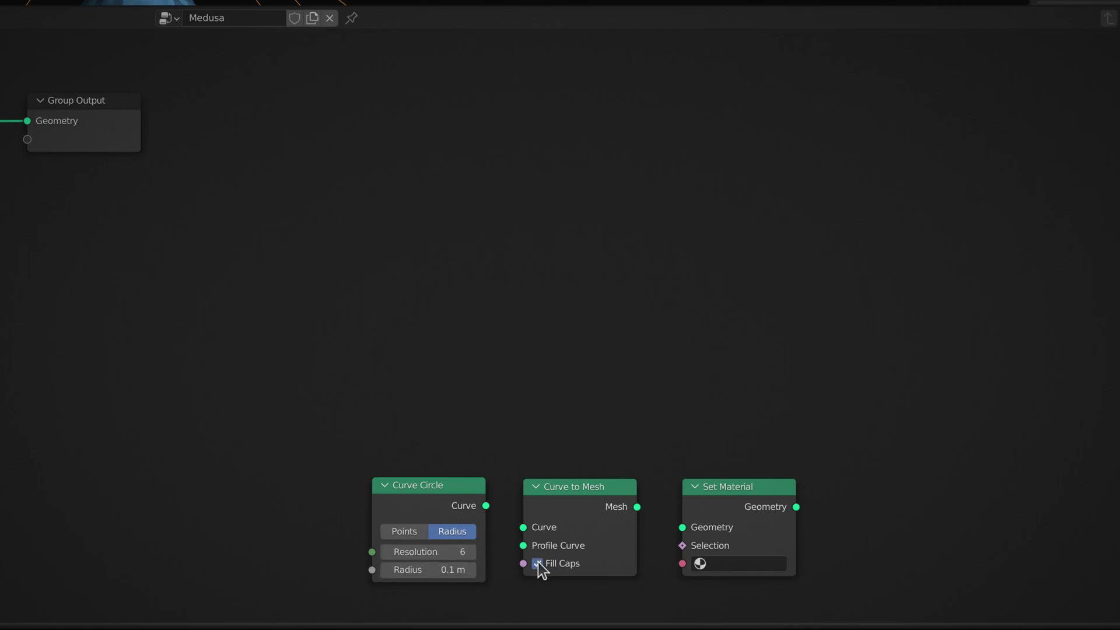
click(700, 563)
click(772, 441)
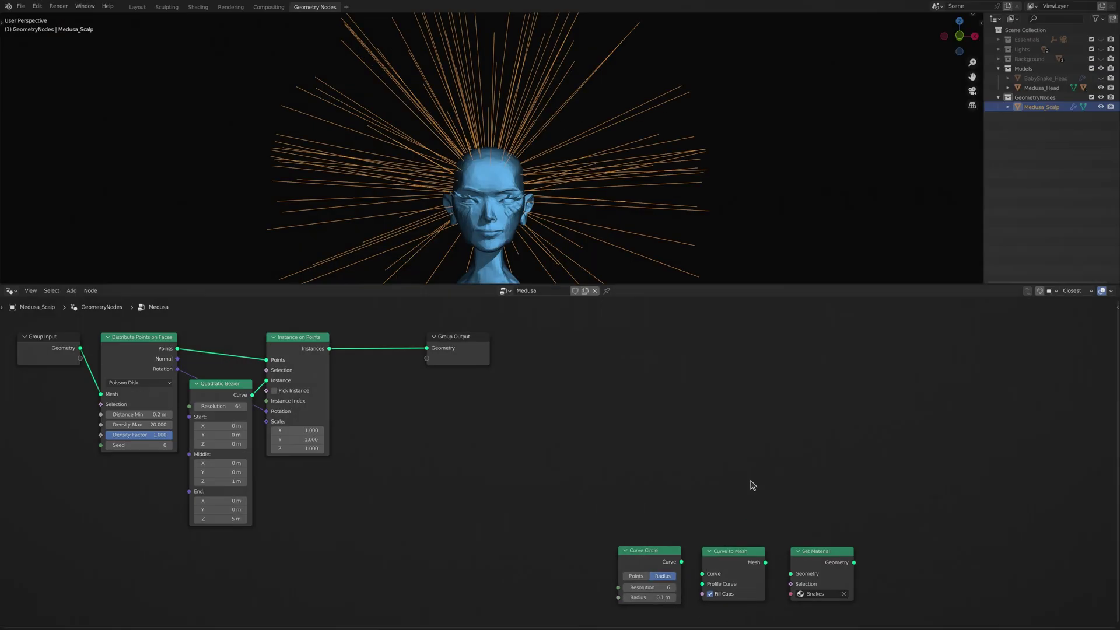
Insert Curve to Mesh and Set Material before Group Output and set the tube radius to 0.1 m.
drag(471, 337, 1067, 345)
drag(817, 552, 975, 346)
drag(730, 551, 904, 345)
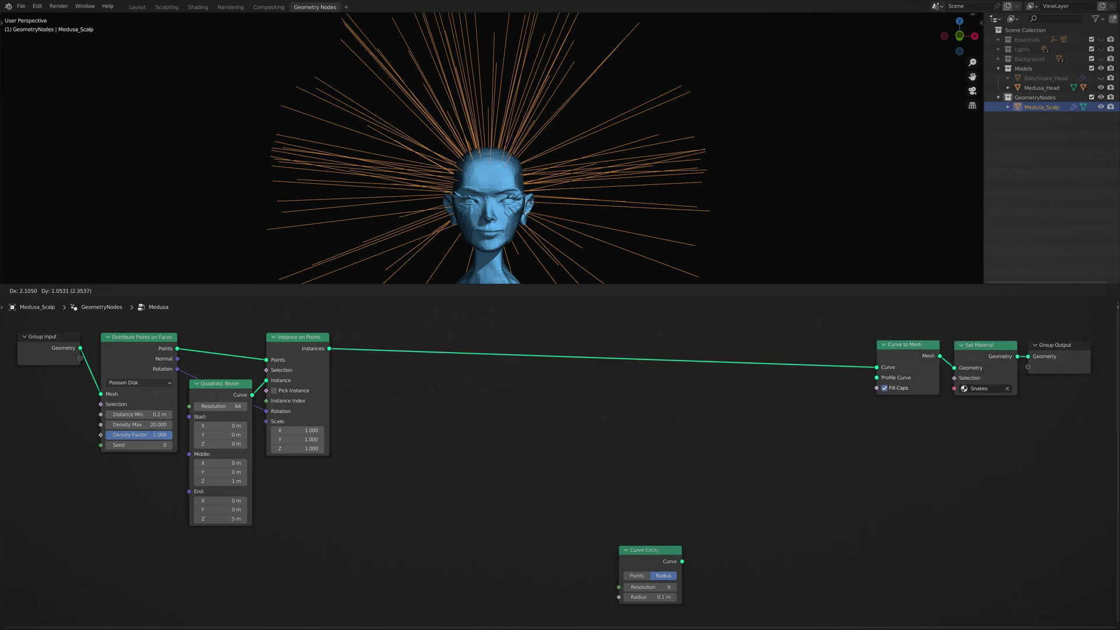
drag(642, 551, 877, 378)
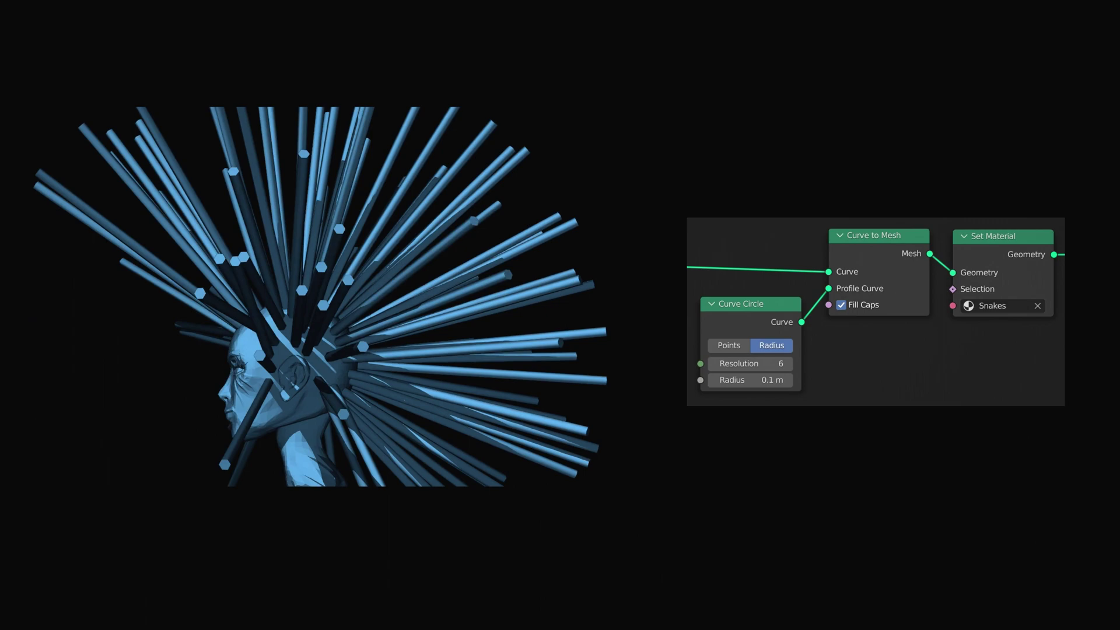
mouse_move(748, 386)
mouse_down()
mouse_move(717, 386)
mouse_move(776, 380)
mouse_move(734, 379)
mouse_up()
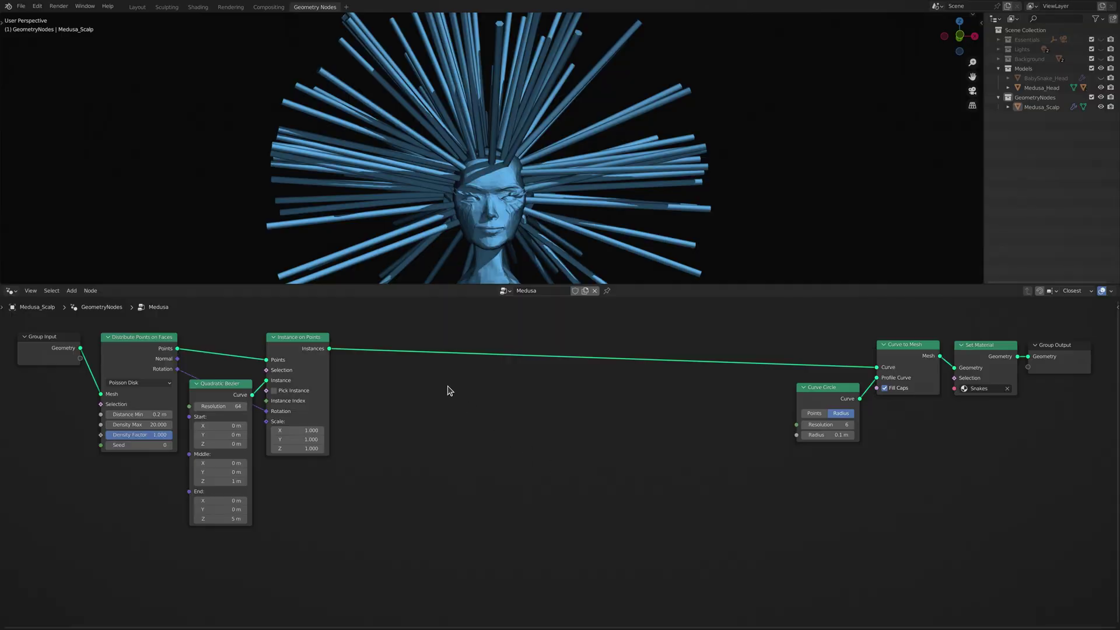
Add a Noise Texture node set to 4D.
click(449, 388)
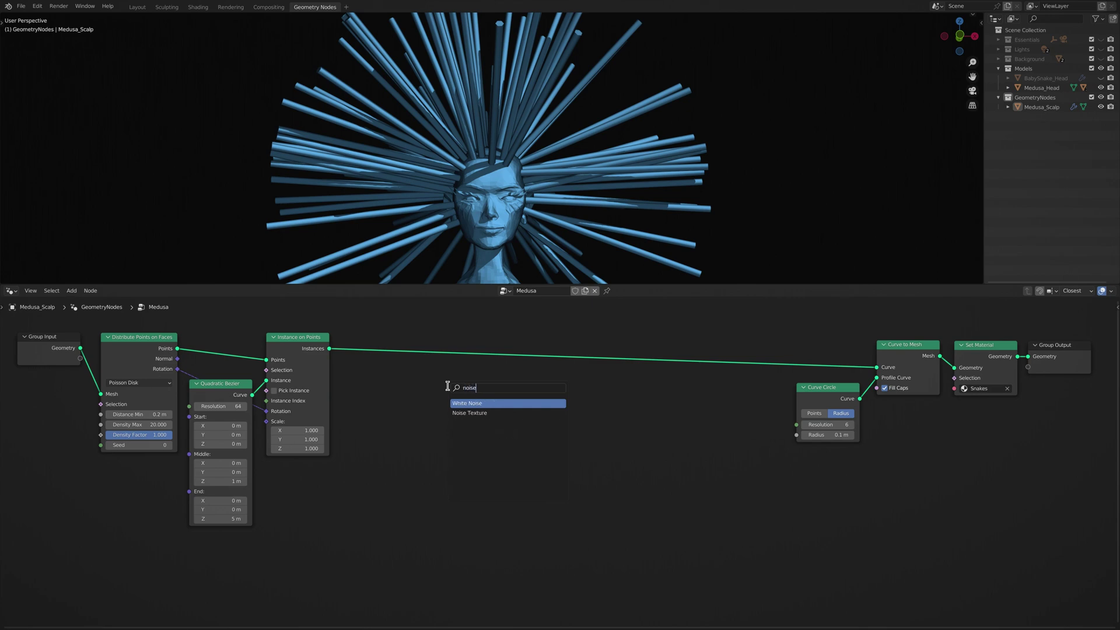
key(Return)
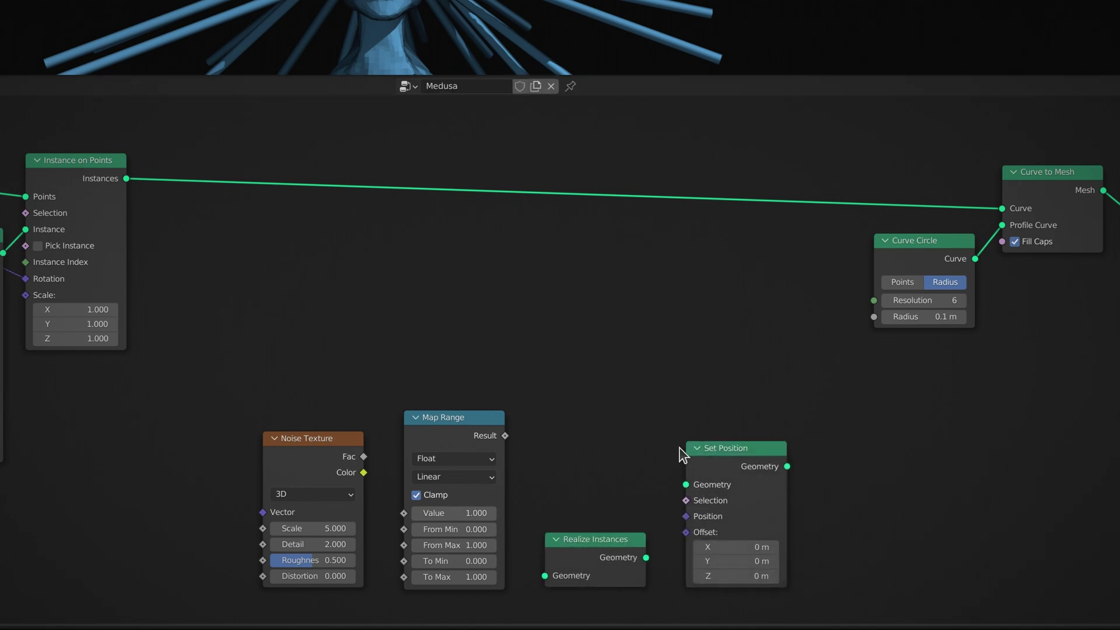
click(351, 494)
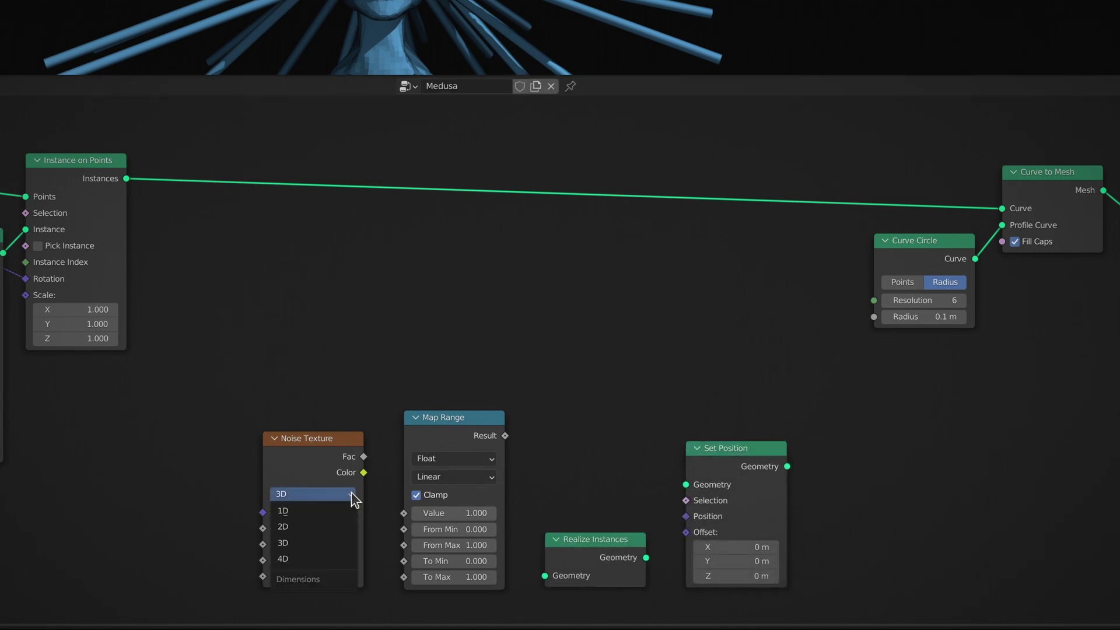
click(337, 557)
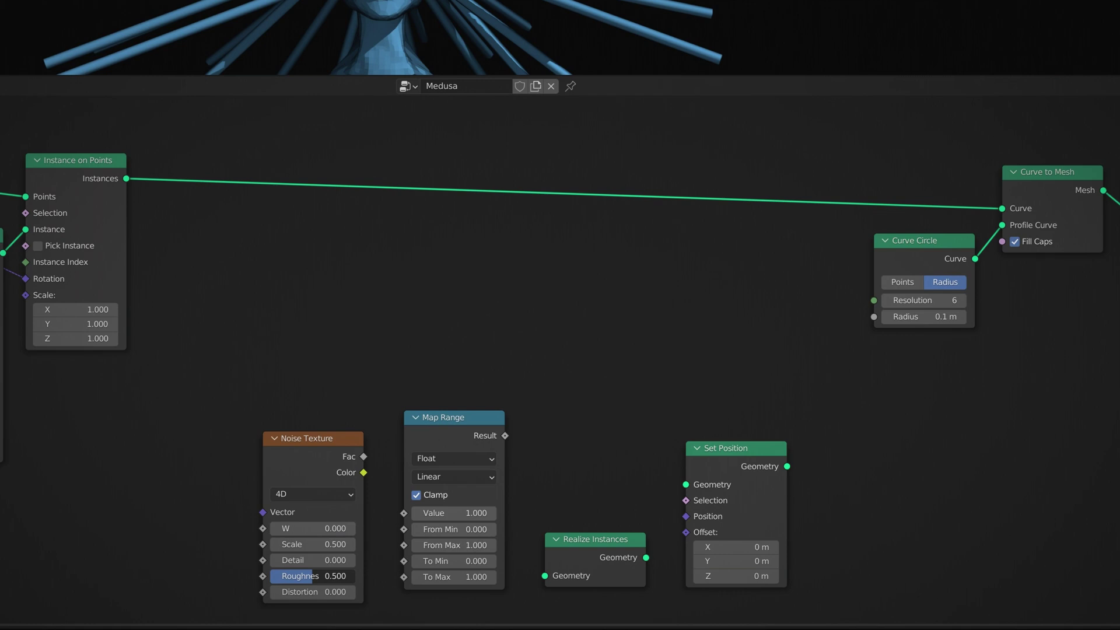
Switch Map Range to Vector mode and insert Realize Instances and Set Position into the curve chain.
click(482, 491)
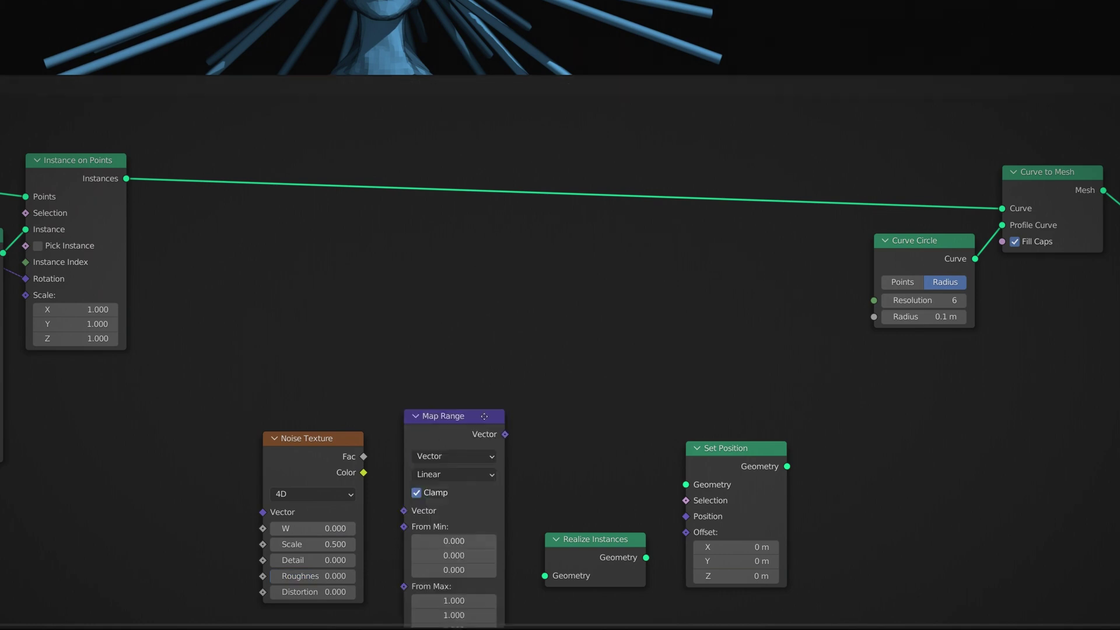
drag(485, 418, 484, 252)
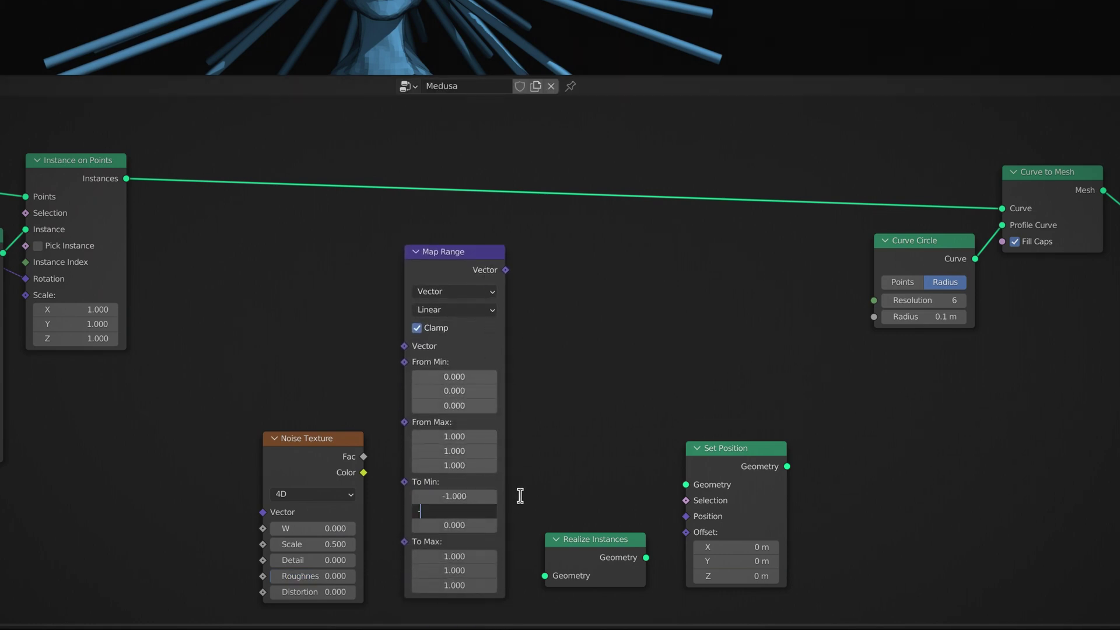
drag(314, 438, 213, 218)
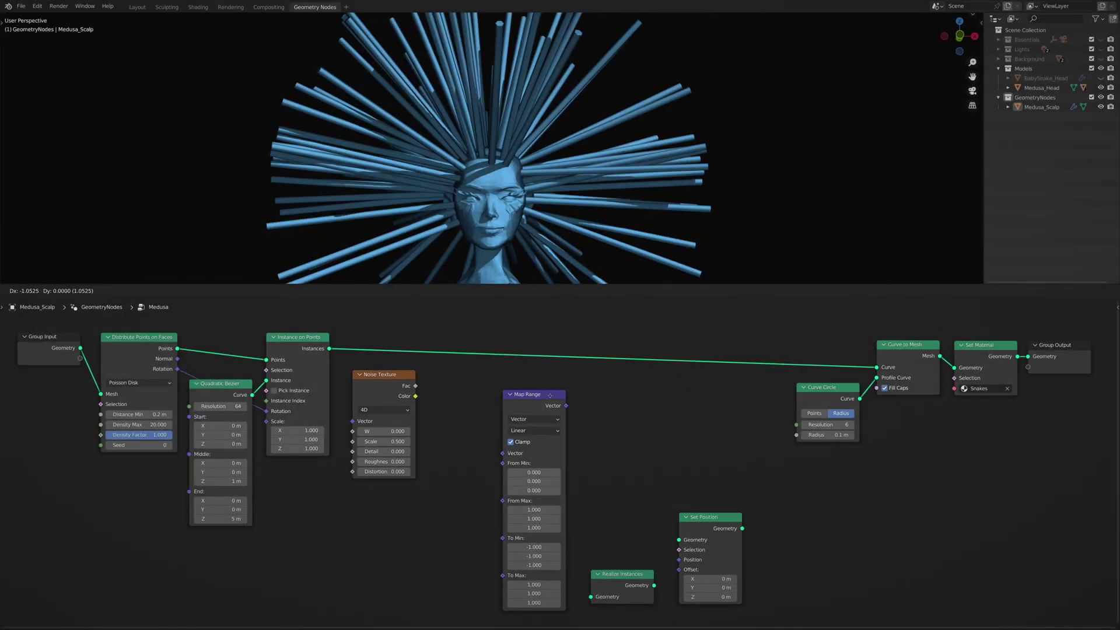
drag(455, 251, 341, 233)
drag(595, 539, 462, 163)
drag(717, 517, 626, 340)
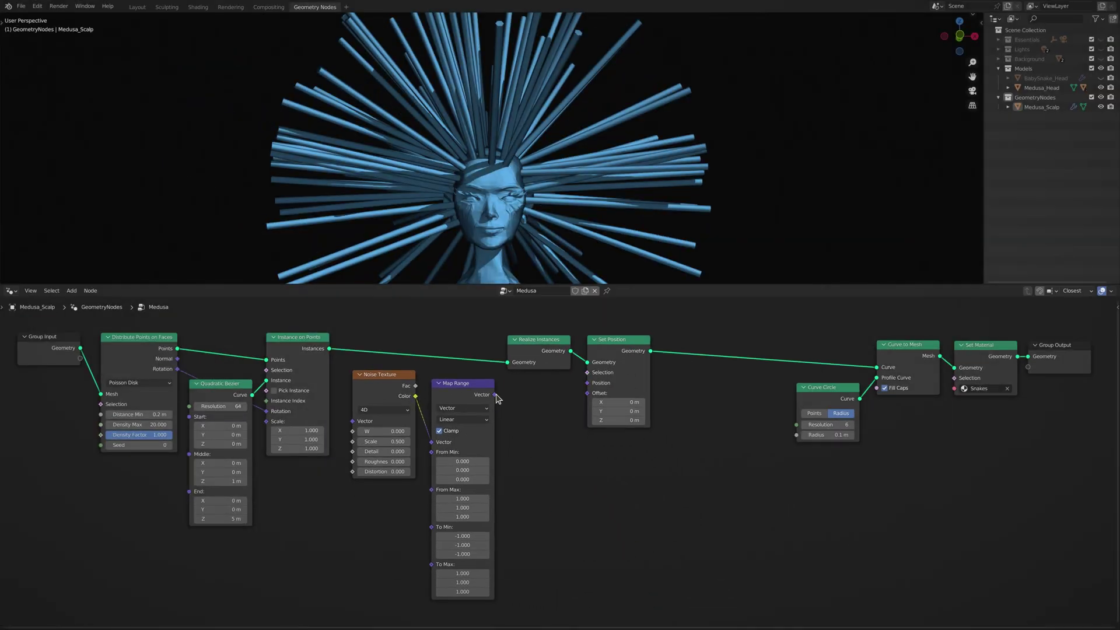
Connect the remapped noise vector to Set Position Offset and settle the Noise Scale at 0.5.
drag(495, 395, 588, 393)
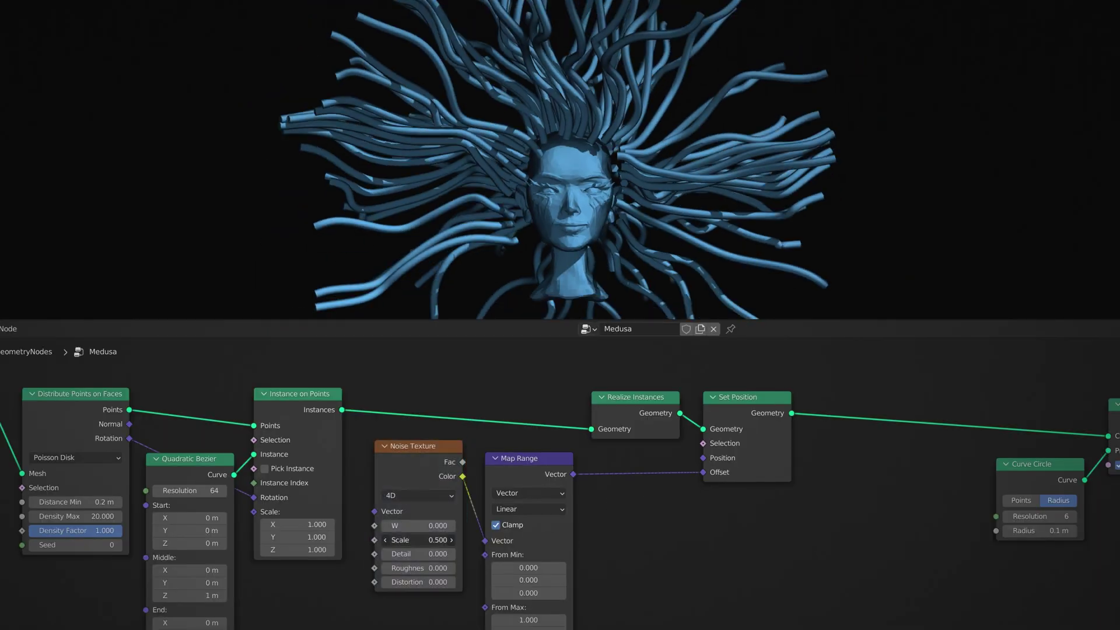
drag(419, 540, 467, 540)
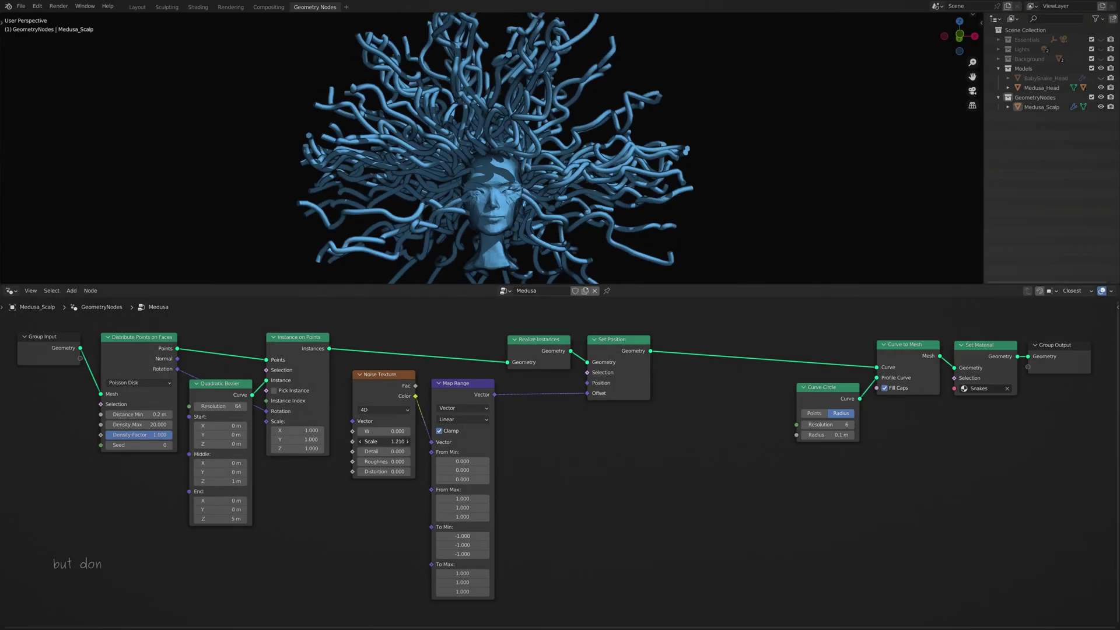
drag(408, 441, 384, 442)
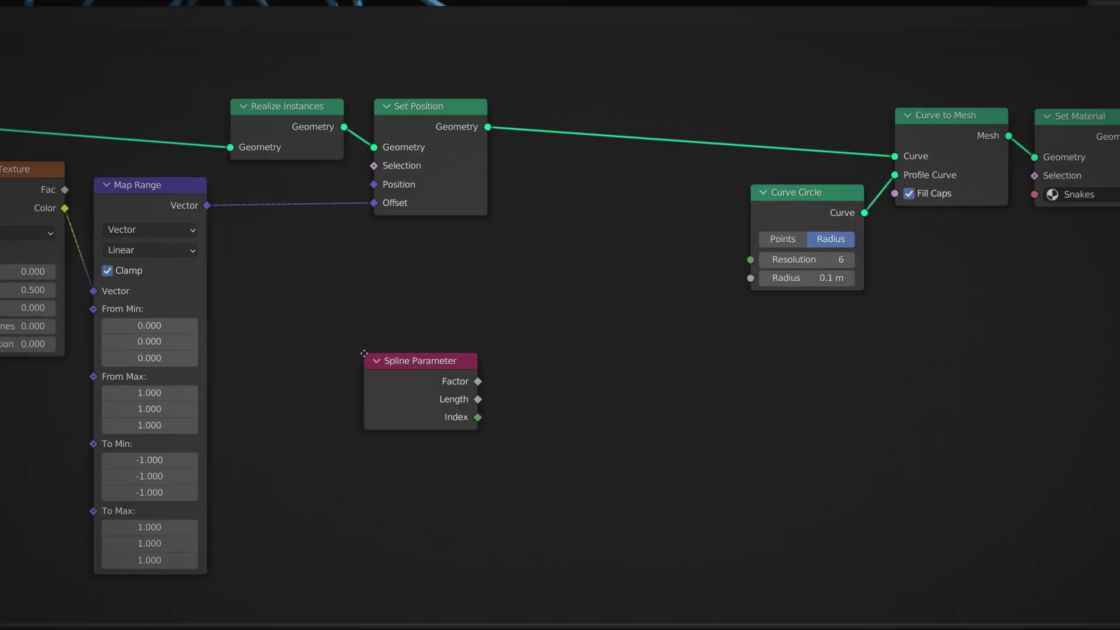
Scale the noise vector by the Spline Parameter factor remapped to 0–2 using a Vector Math Scale node.
click(364, 353)
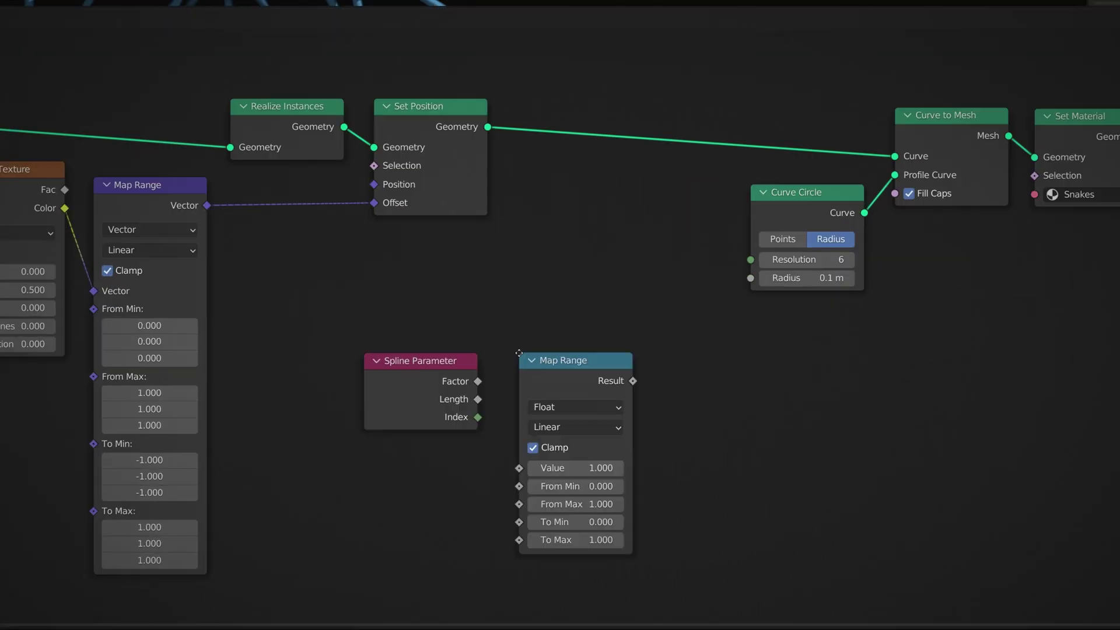
click(518, 353)
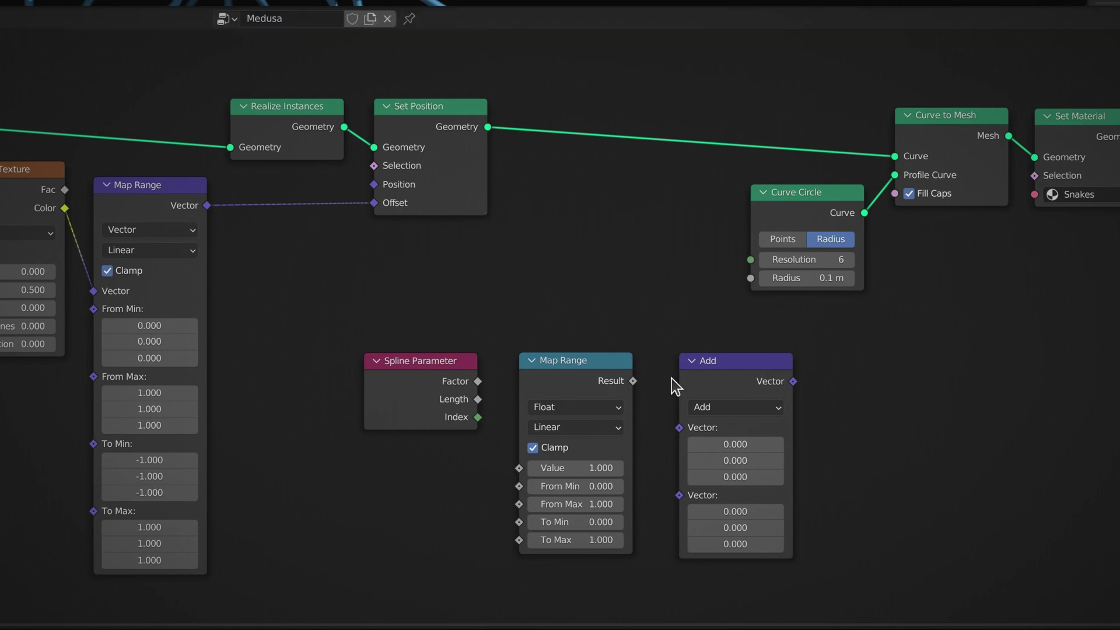
click(778, 409)
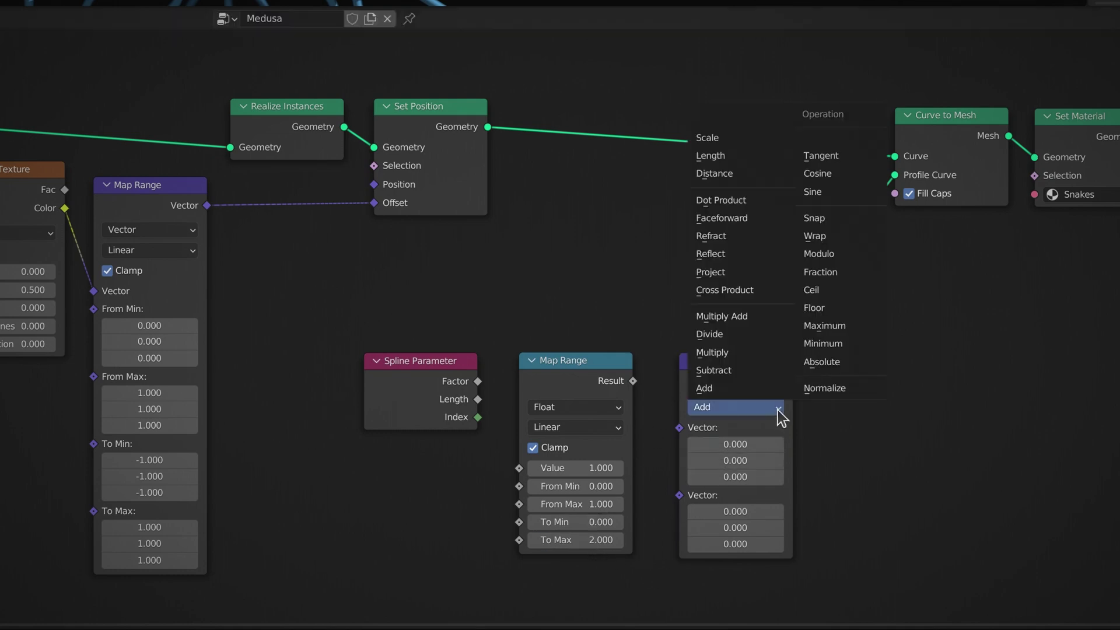
click(755, 143)
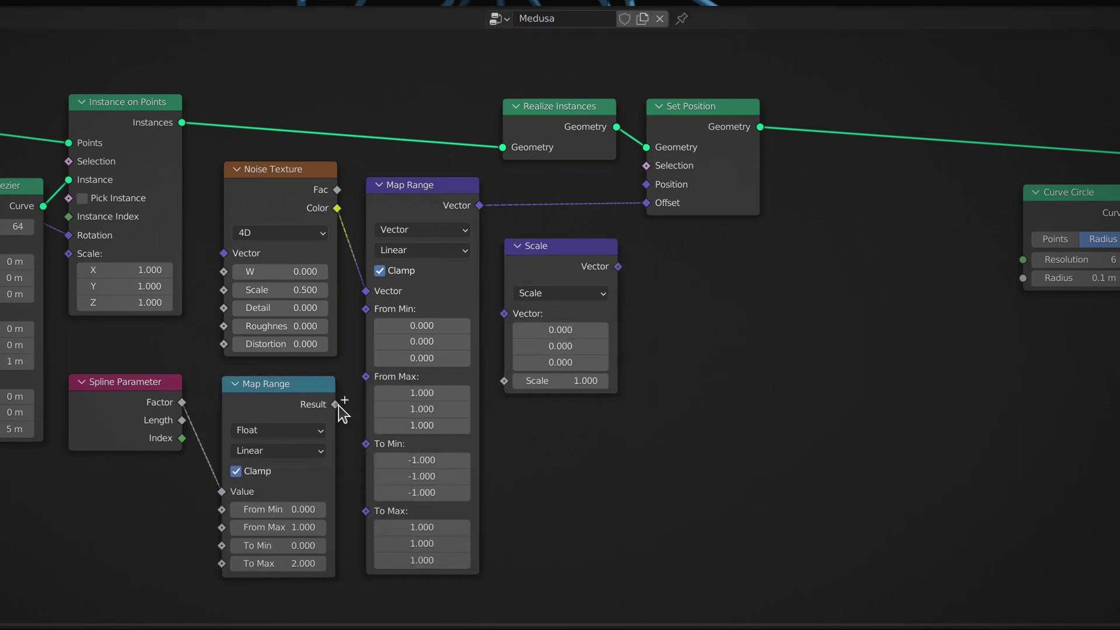
drag(481, 206, 504, 314)
drag(618, 266, 646, 203)
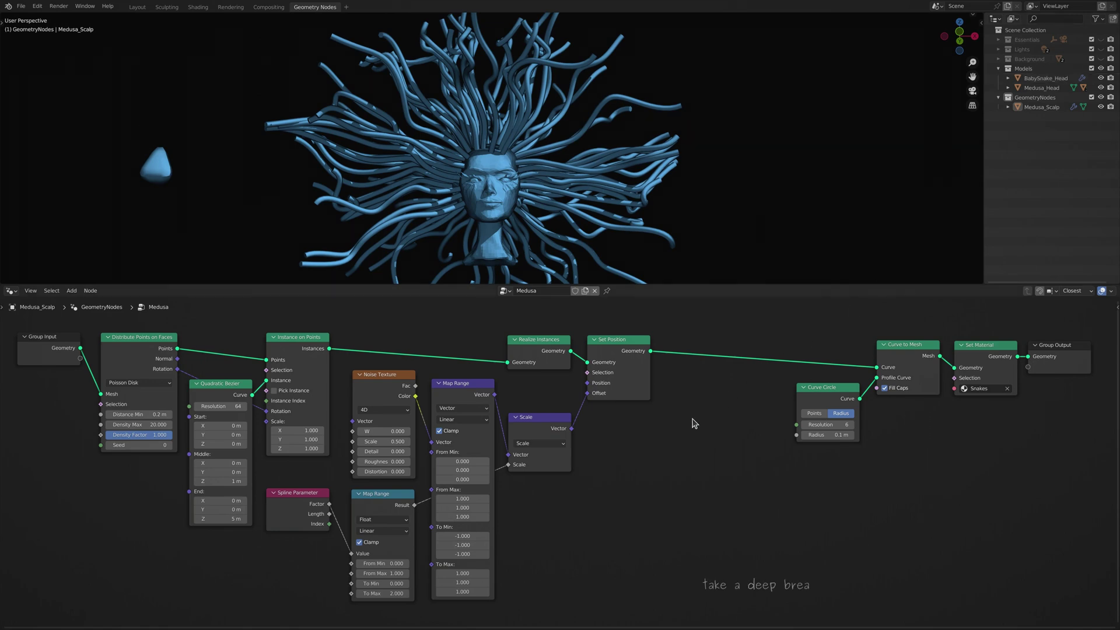
Add Endpoint Selection with Start Size 0 and point Object Info at the baby snake head.
click(693, 419)
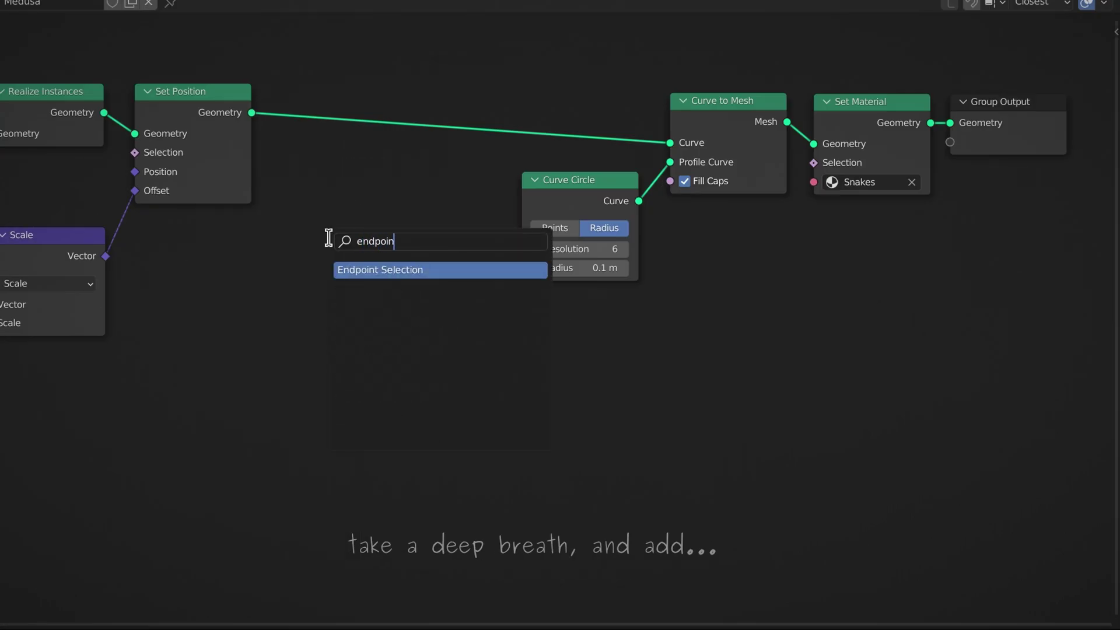
key(Return)
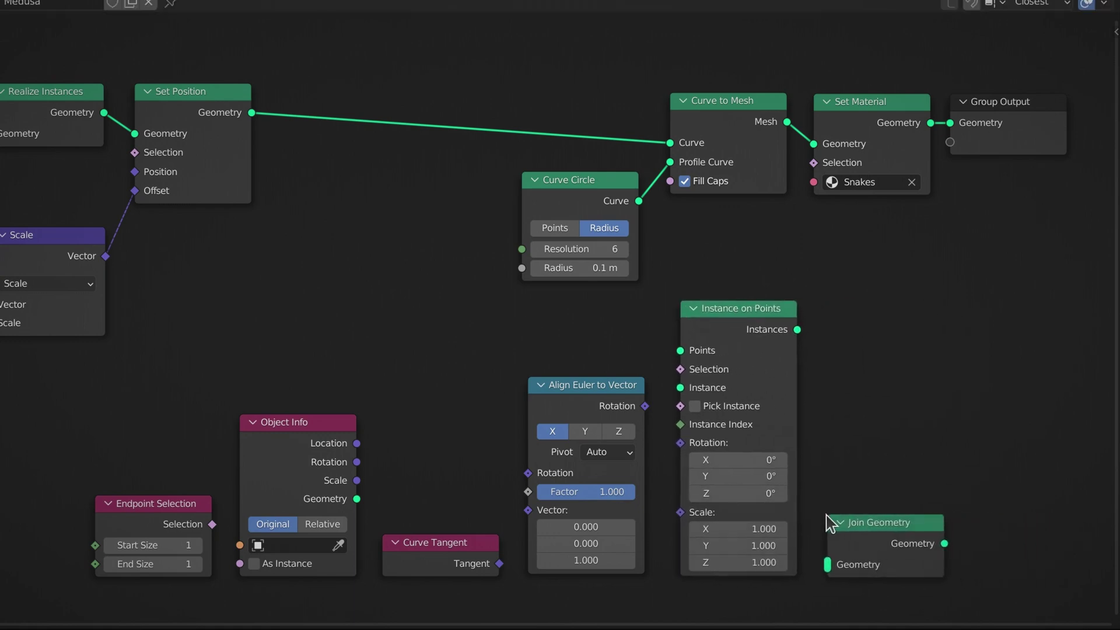
click(110, 545)
click(325, 545)
key(Return)
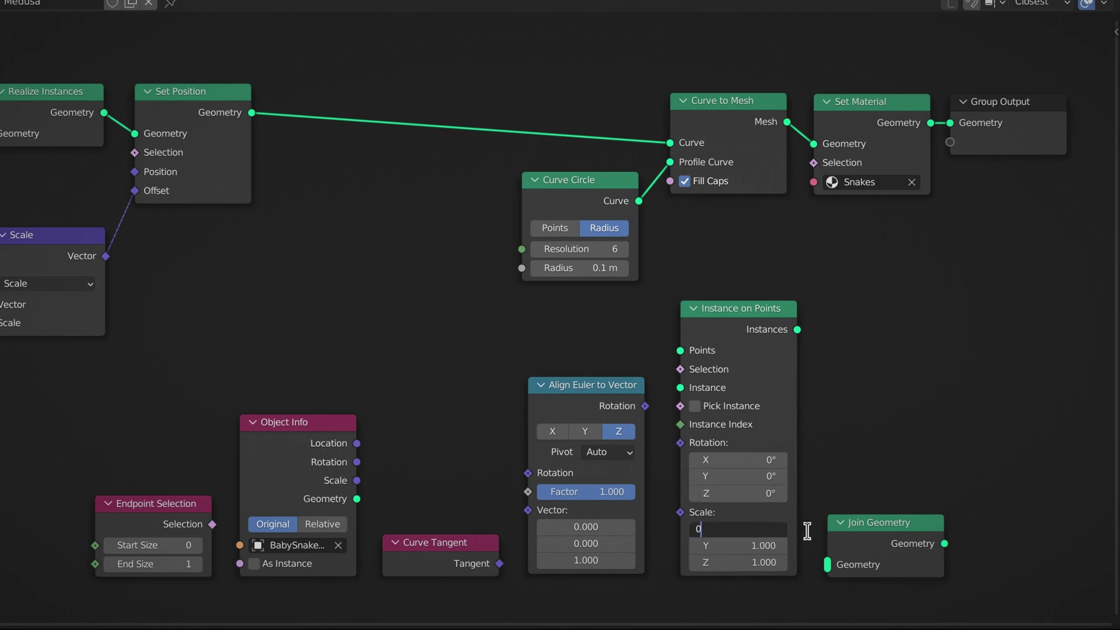
Rearrange the head-instancing nodes and insert Join Geometry before the material assignment.
drag(579, 182, 335, 170)
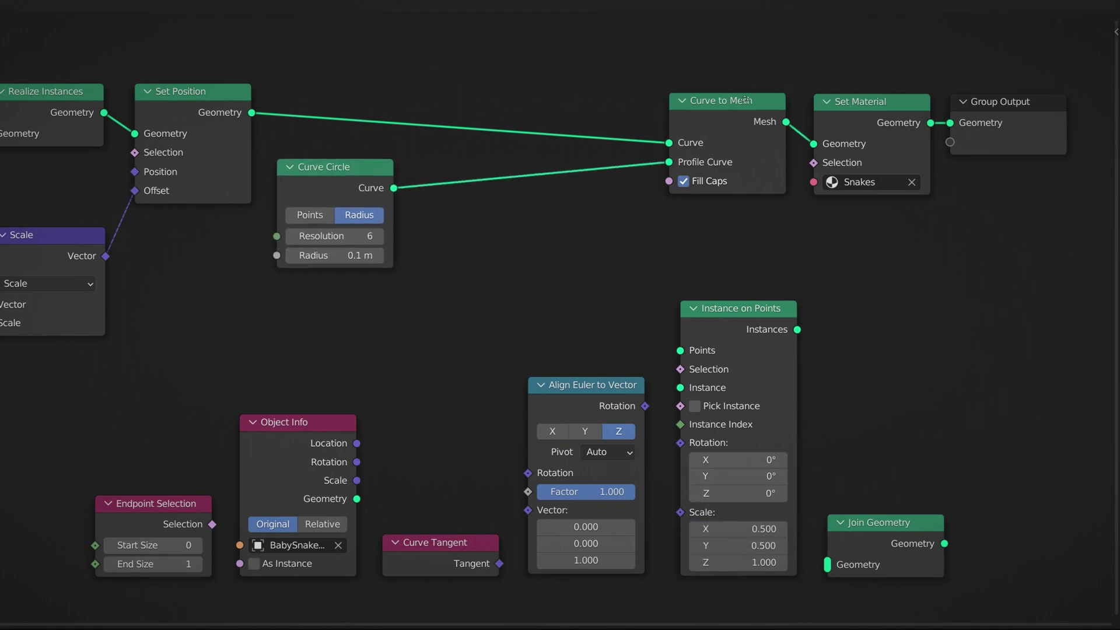
drag(730, 100, 480, 95)
drag(164, 503, 205, 255)
drag(292, 422, 189, 359)
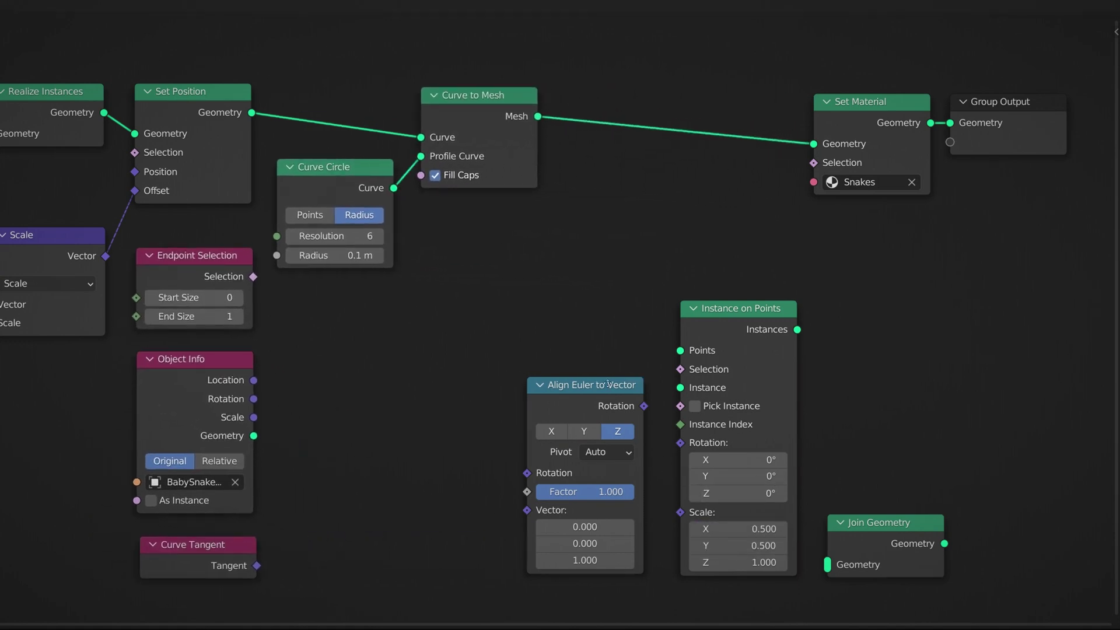
drag(609, 384, 364, 388)
drag(758, 308, 500, 278)
drag(892, 522, 684, 97)
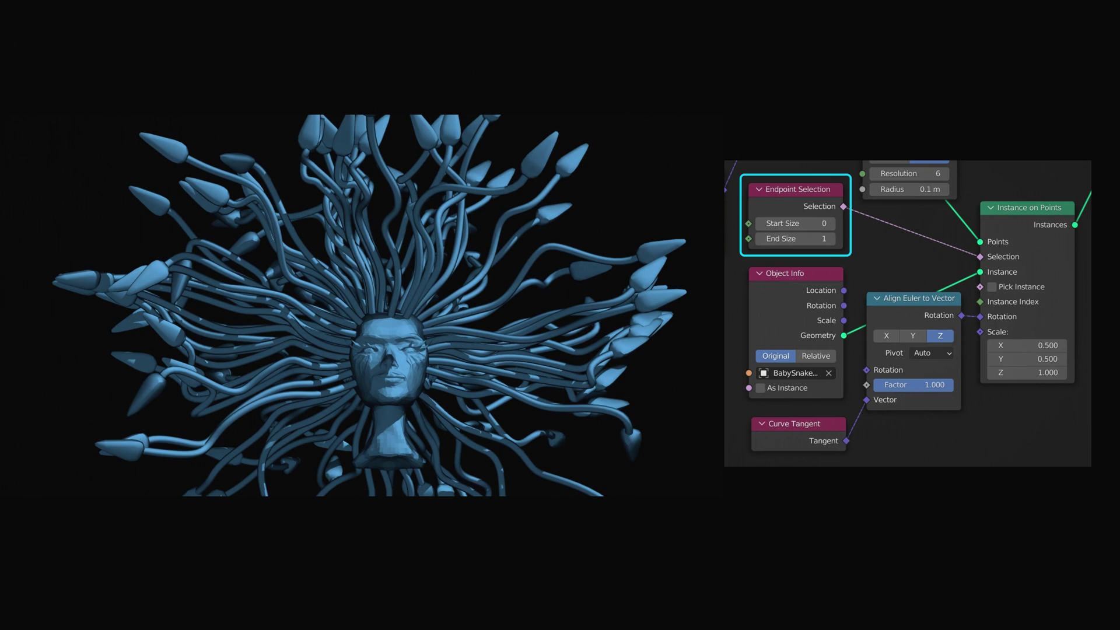
Test removing and restoring heads via Endpoint Selection End Size 1, then test disabling tangent alignment.
click(760, 238)
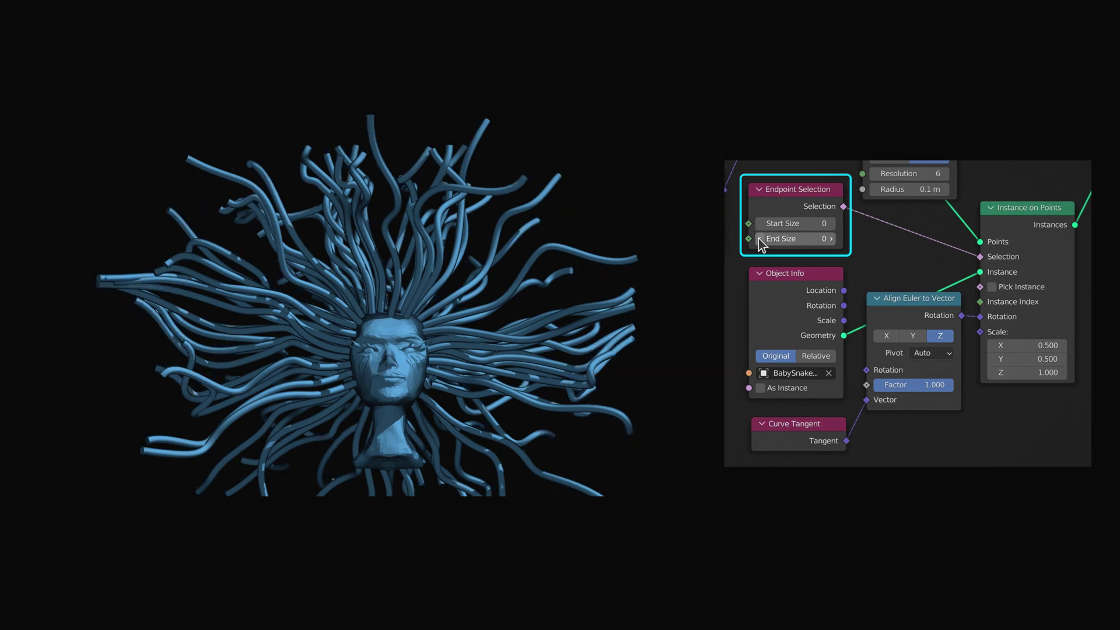
click(832, 239)
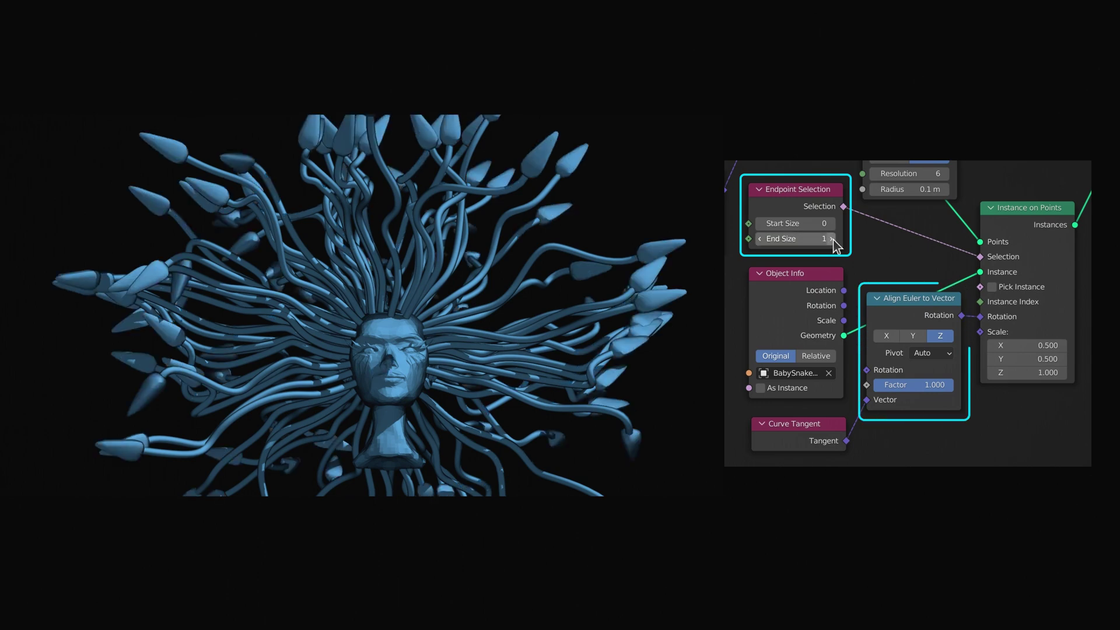
drag(918, 386, 837, 385)
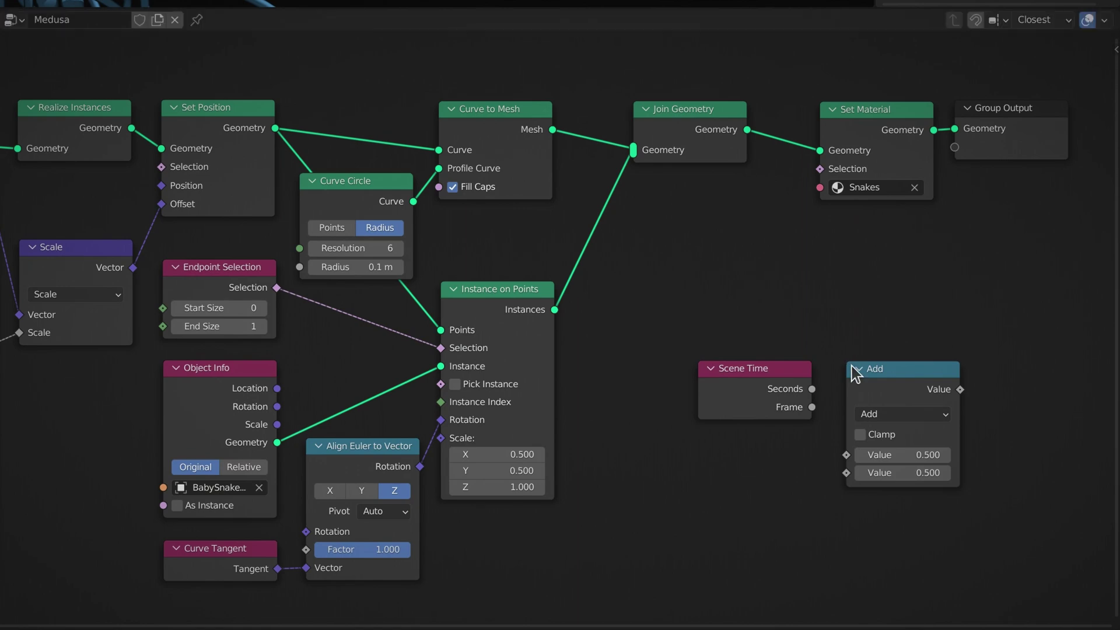
Switch the Math node beside Scene Time from Add to Multiply, keeping value 0.5.
click(944, 414)
click(490, 247)
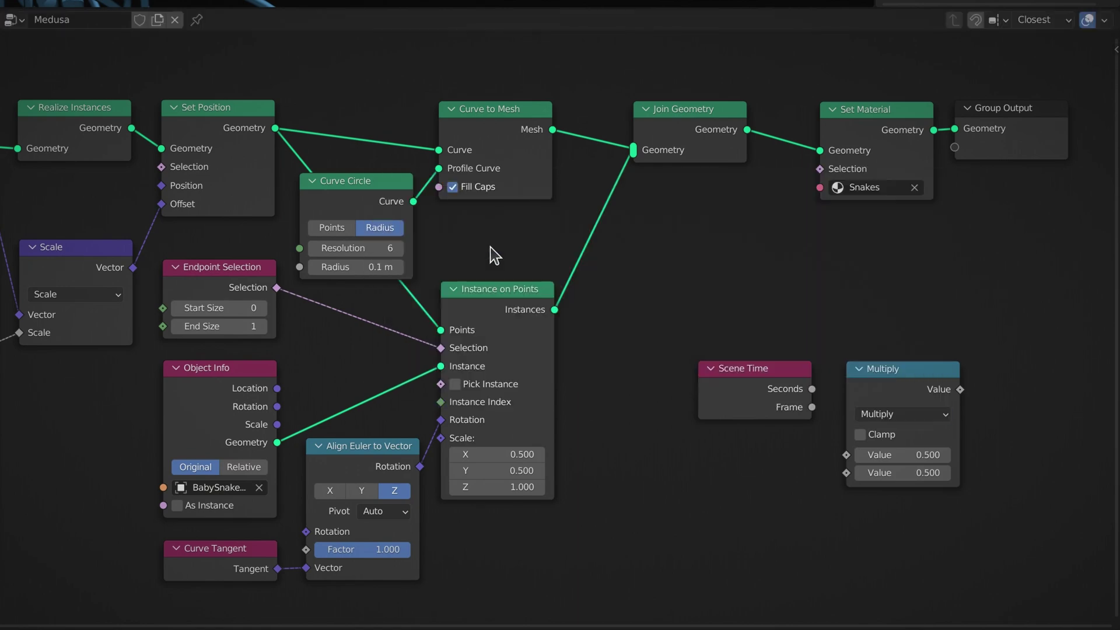